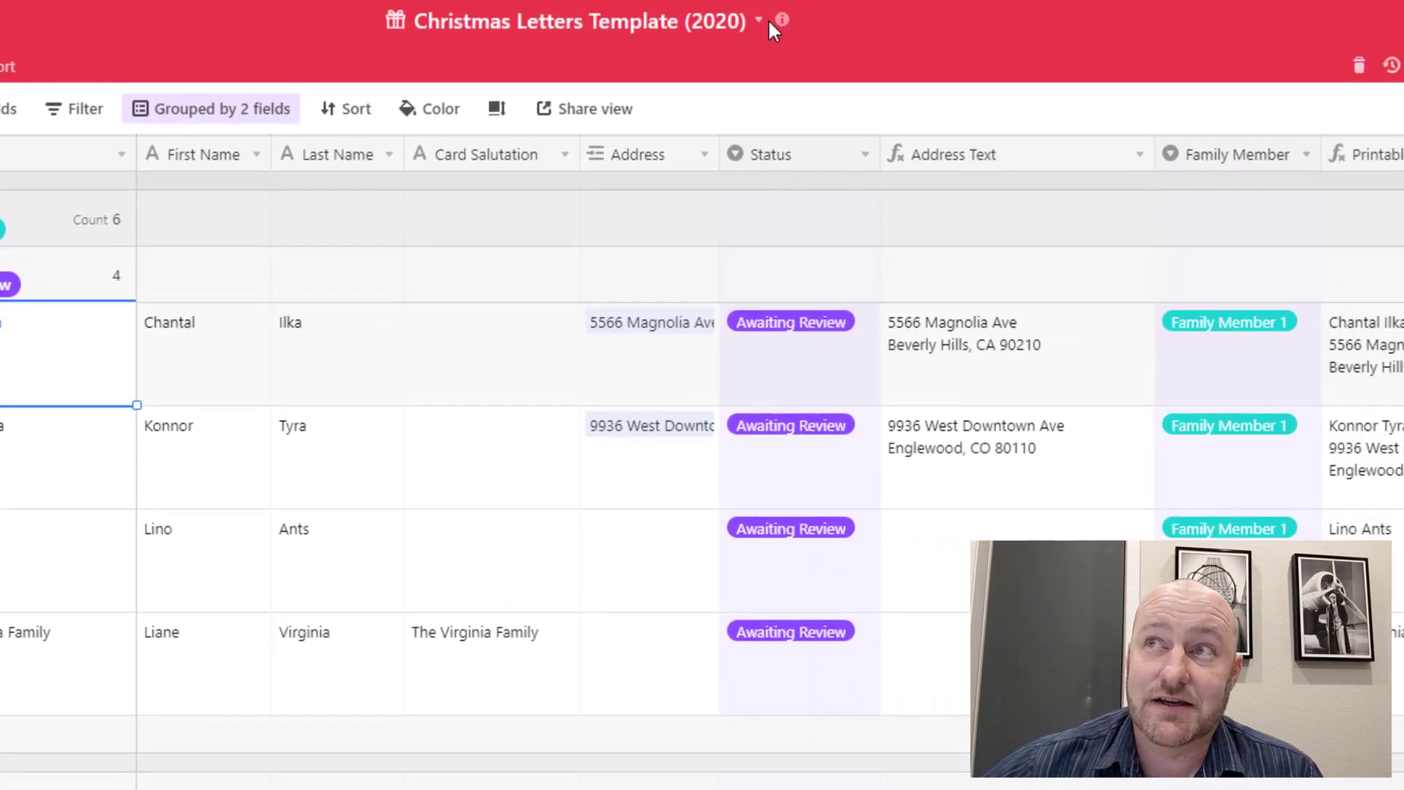
Look over the base description and the base's colour and icon options
click(1321, 28)
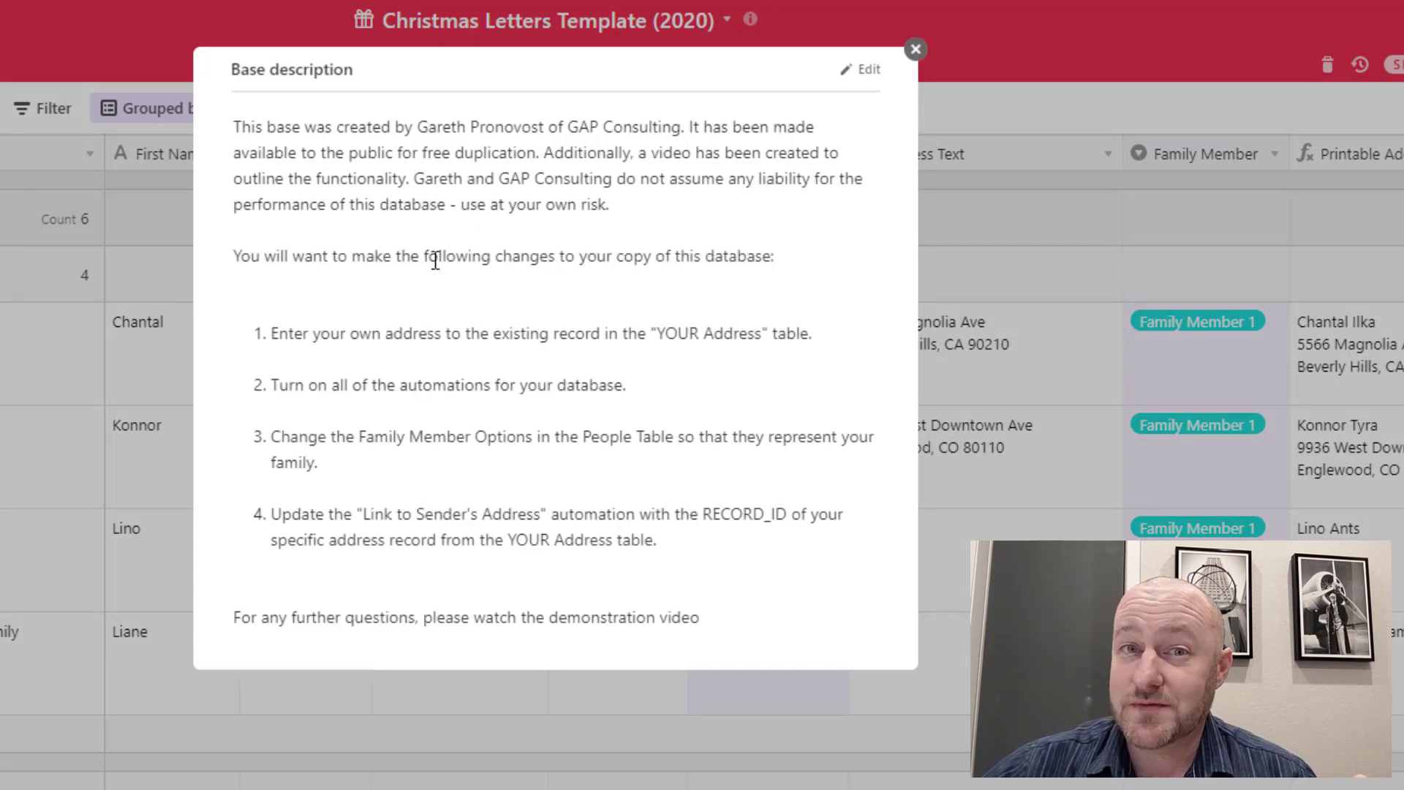
click(915, 49)
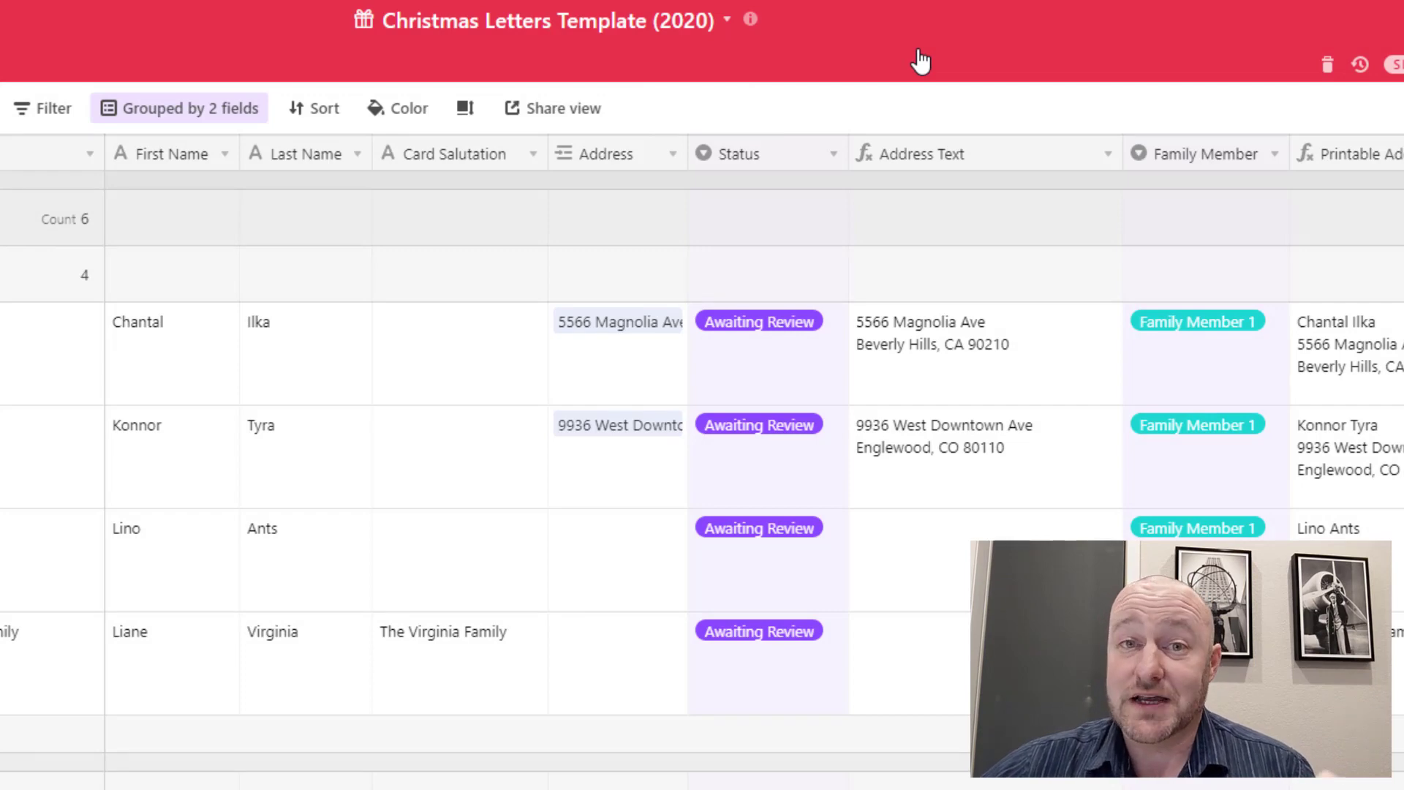
click(727, 21)
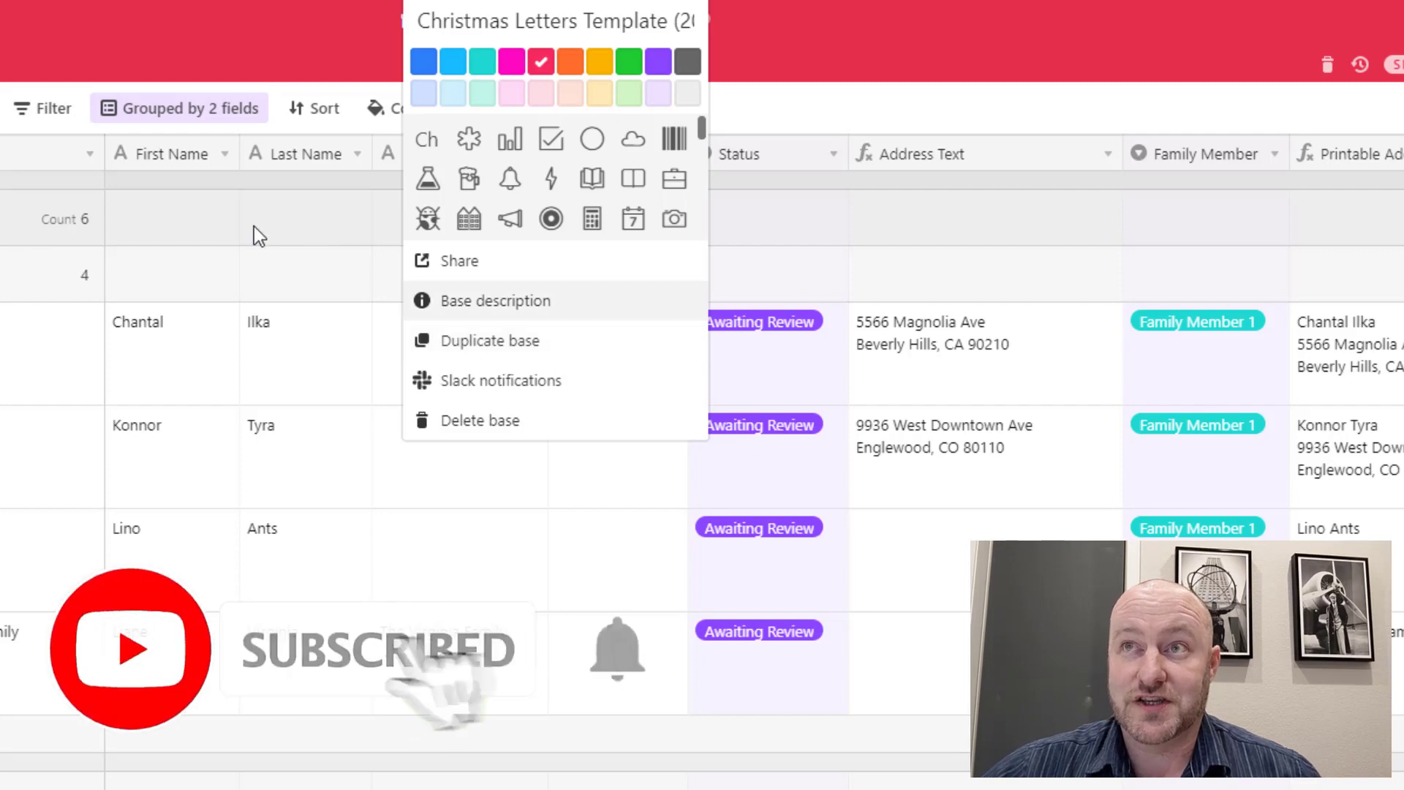
click(266, 71)
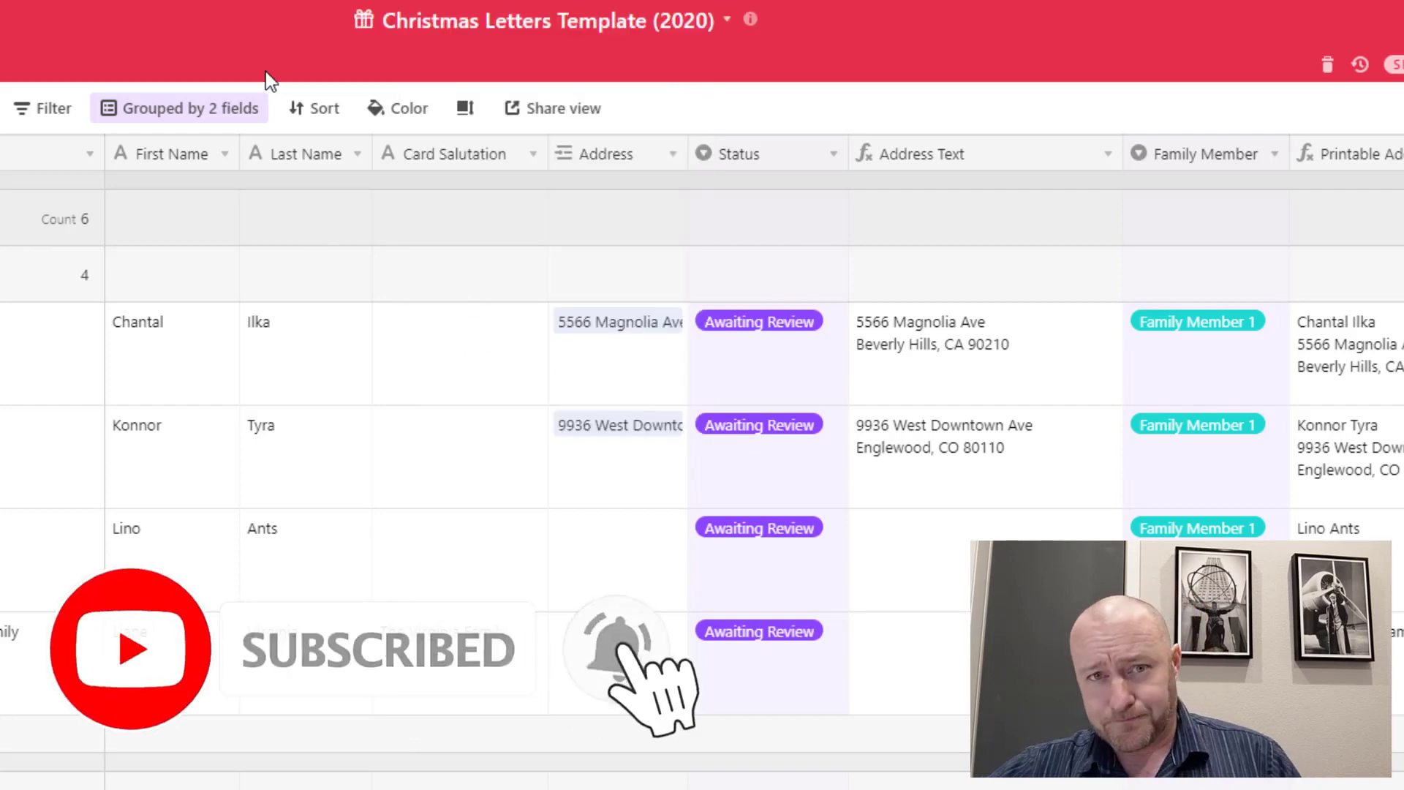
Reread the base description, then open the Status field's settings from a record's Status cell
click(750, 20)
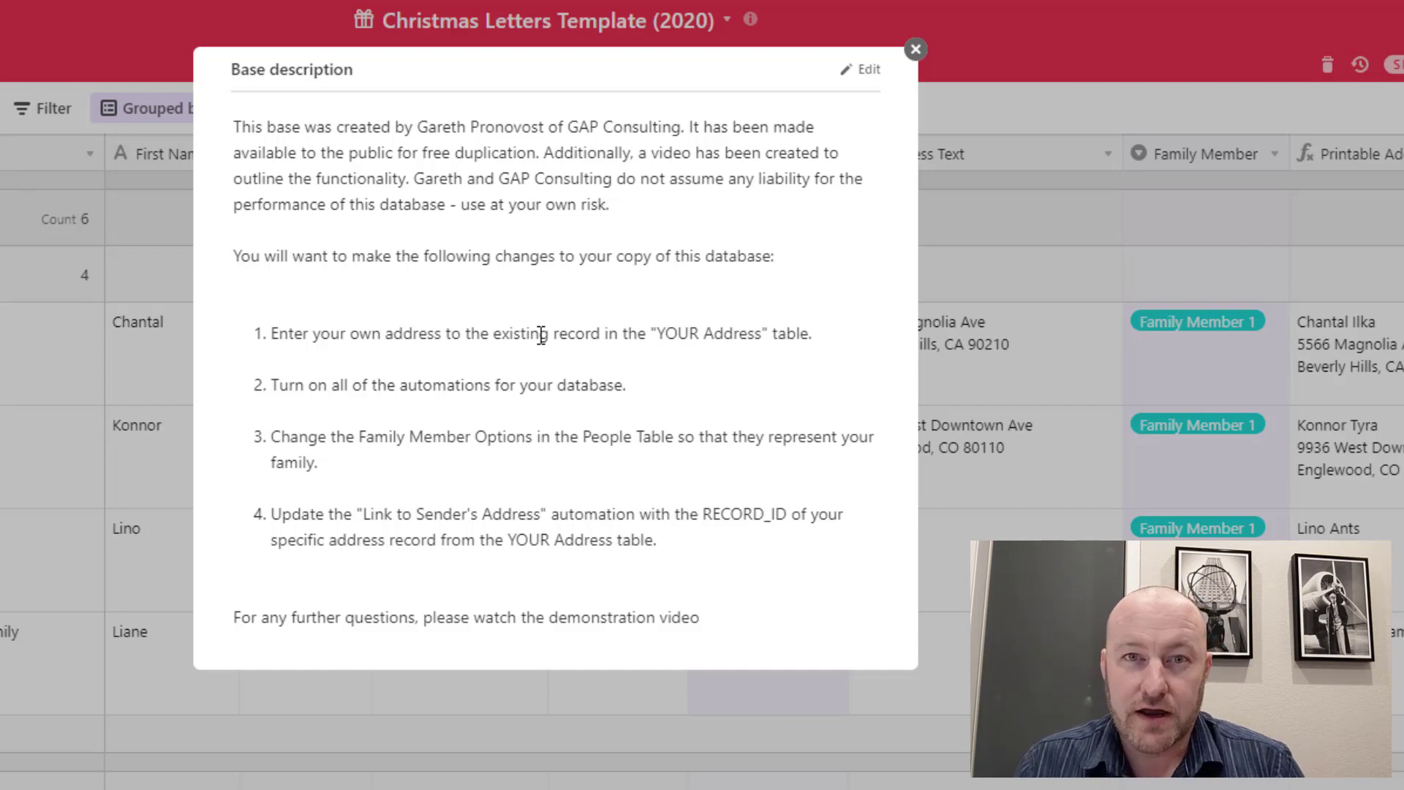
click(915, 49)
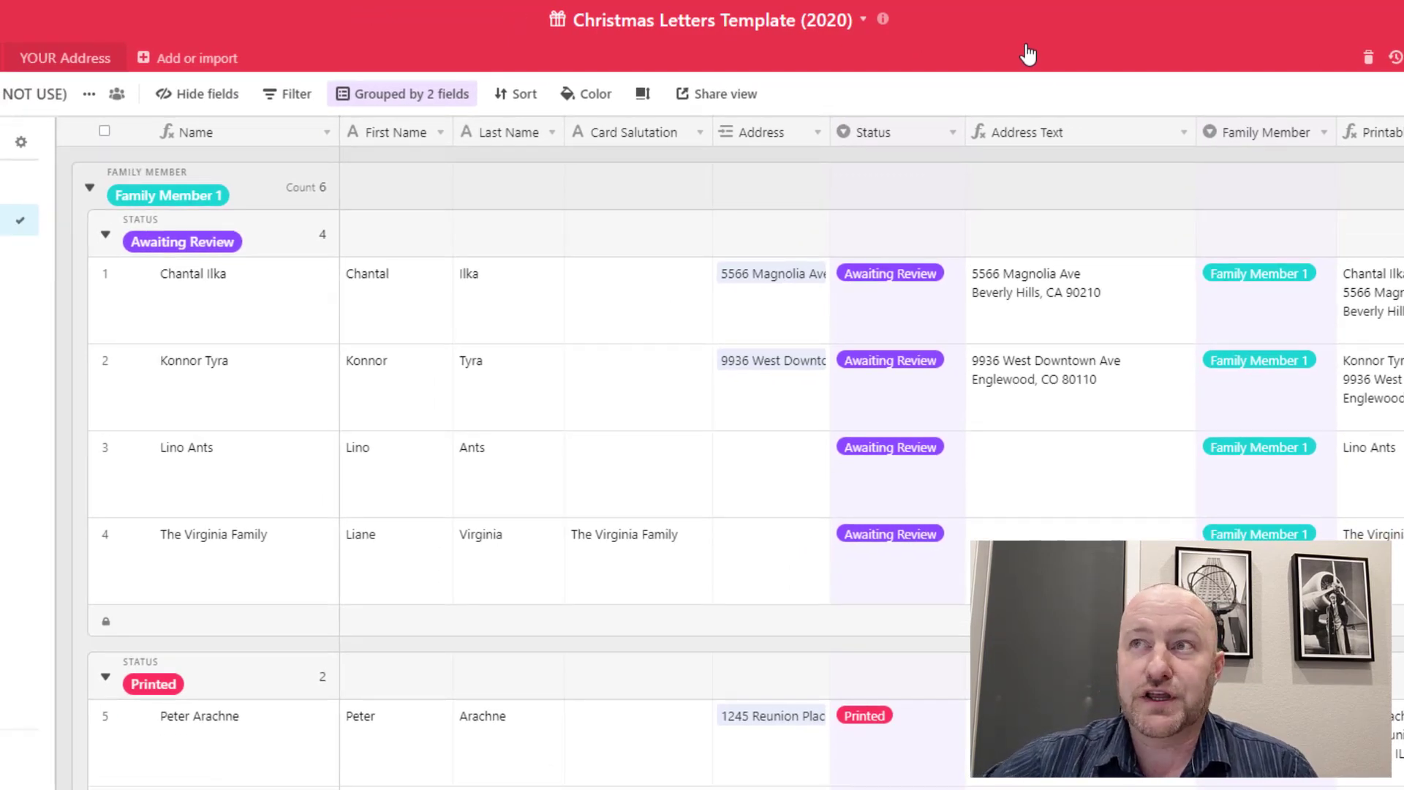
click(892, 307)
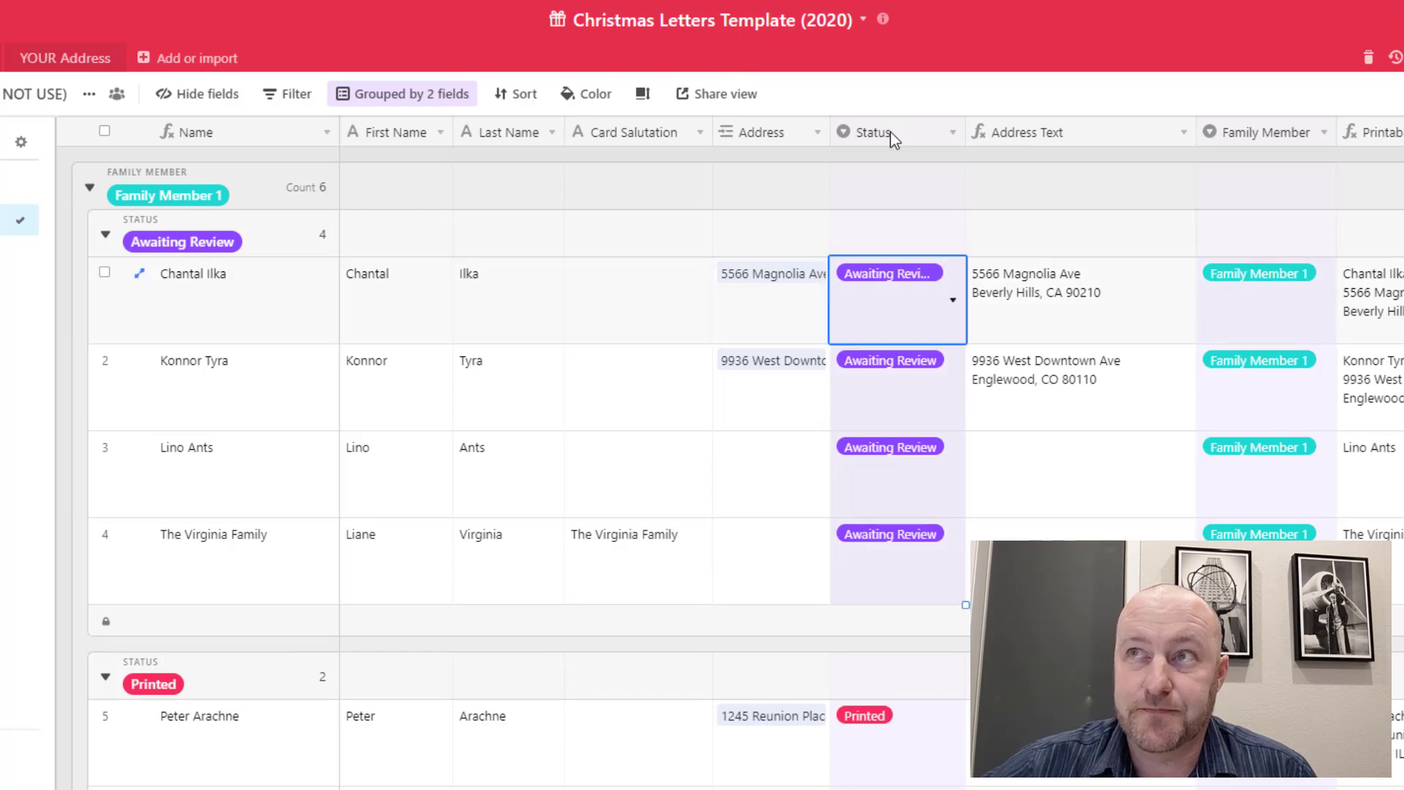
double_click(889, 131)
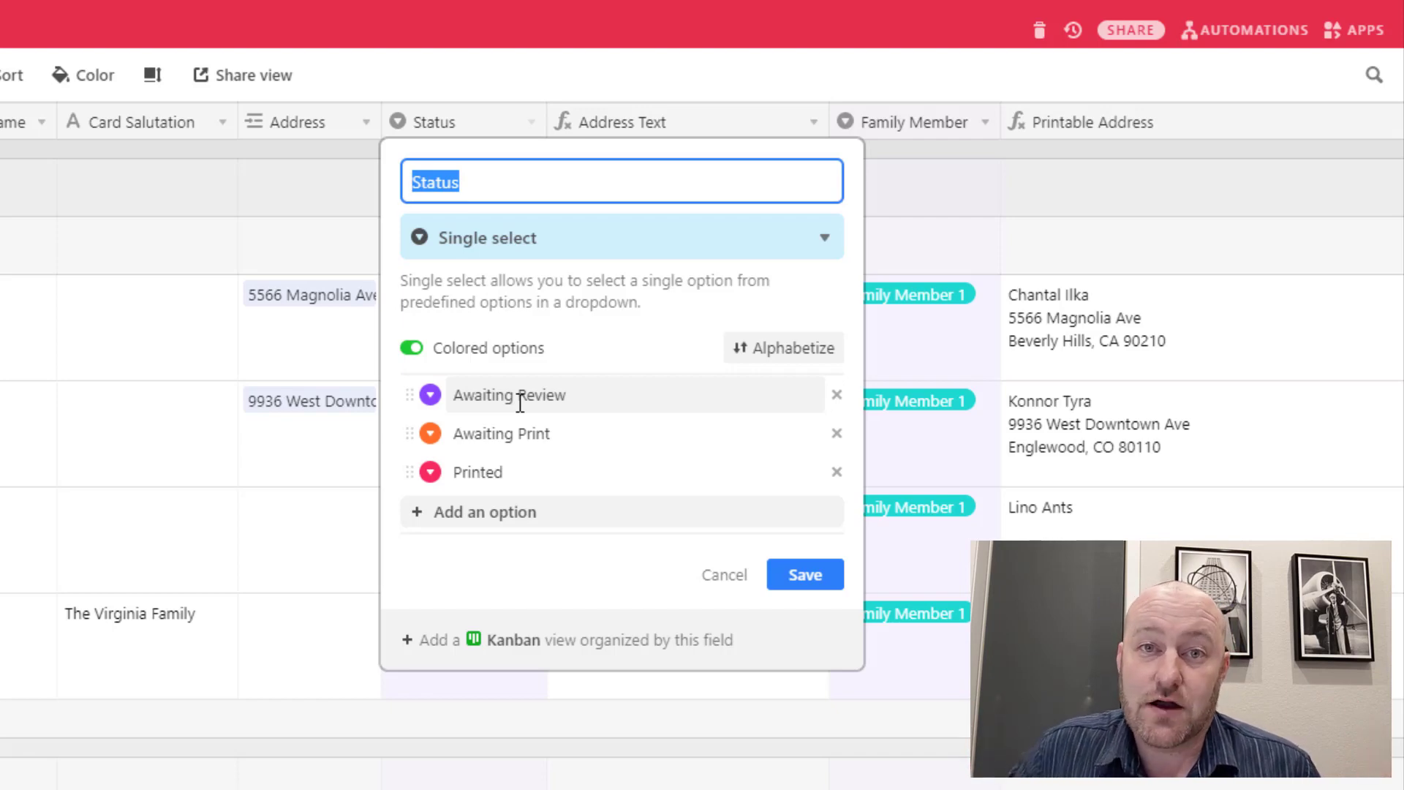
Close the Status field settings without saving any changes
click(480, 82)
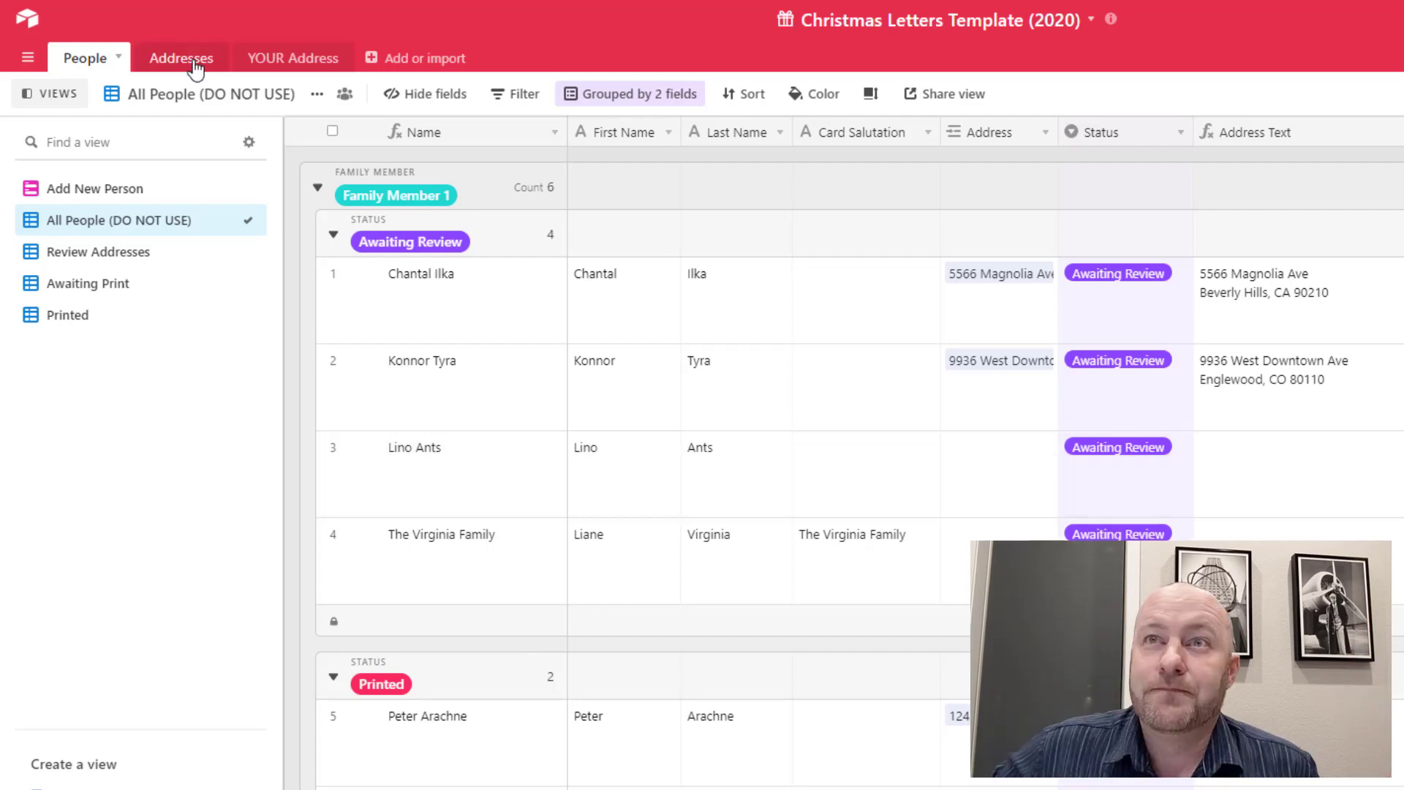
click(299, 66)
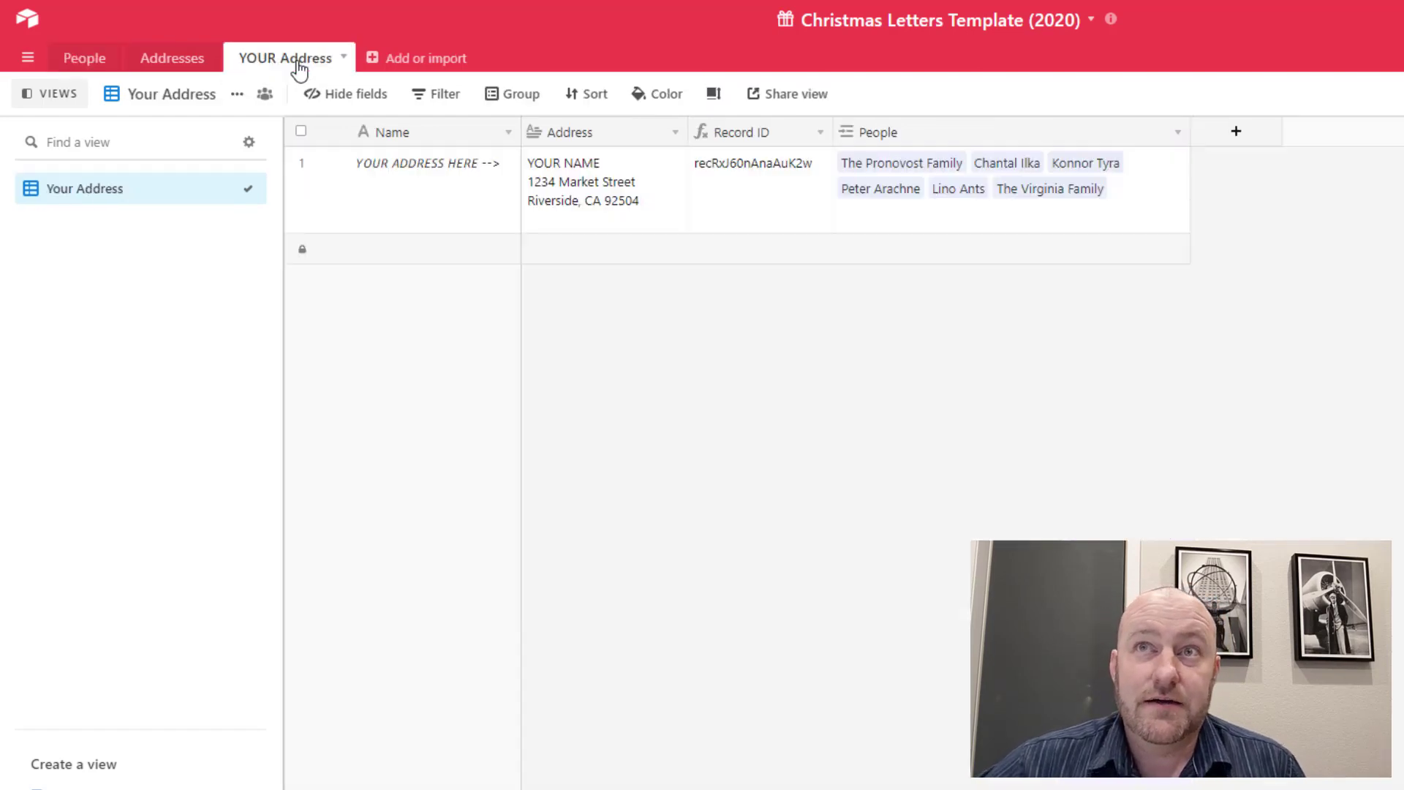
click(608, 185)
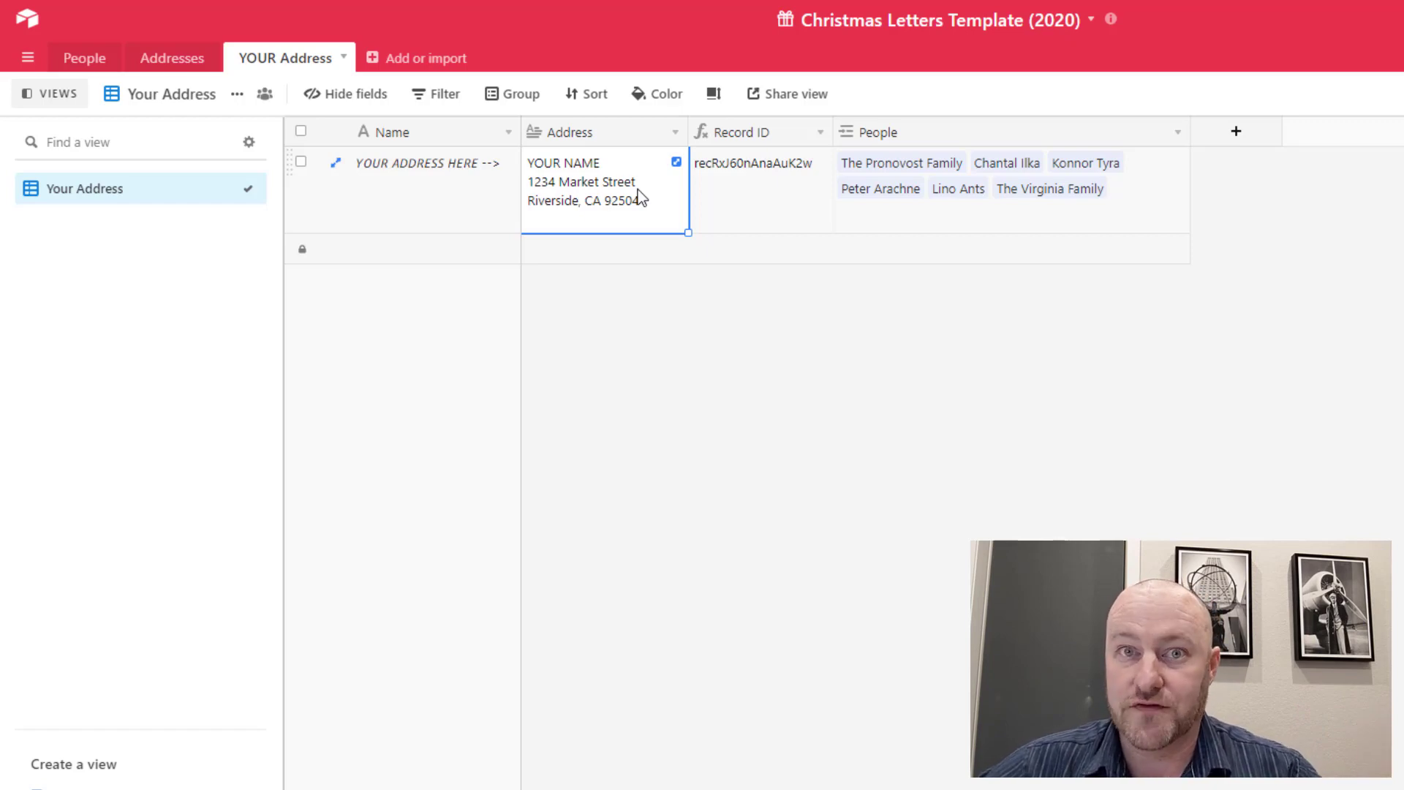
click(893, 445)
click(111, 66)
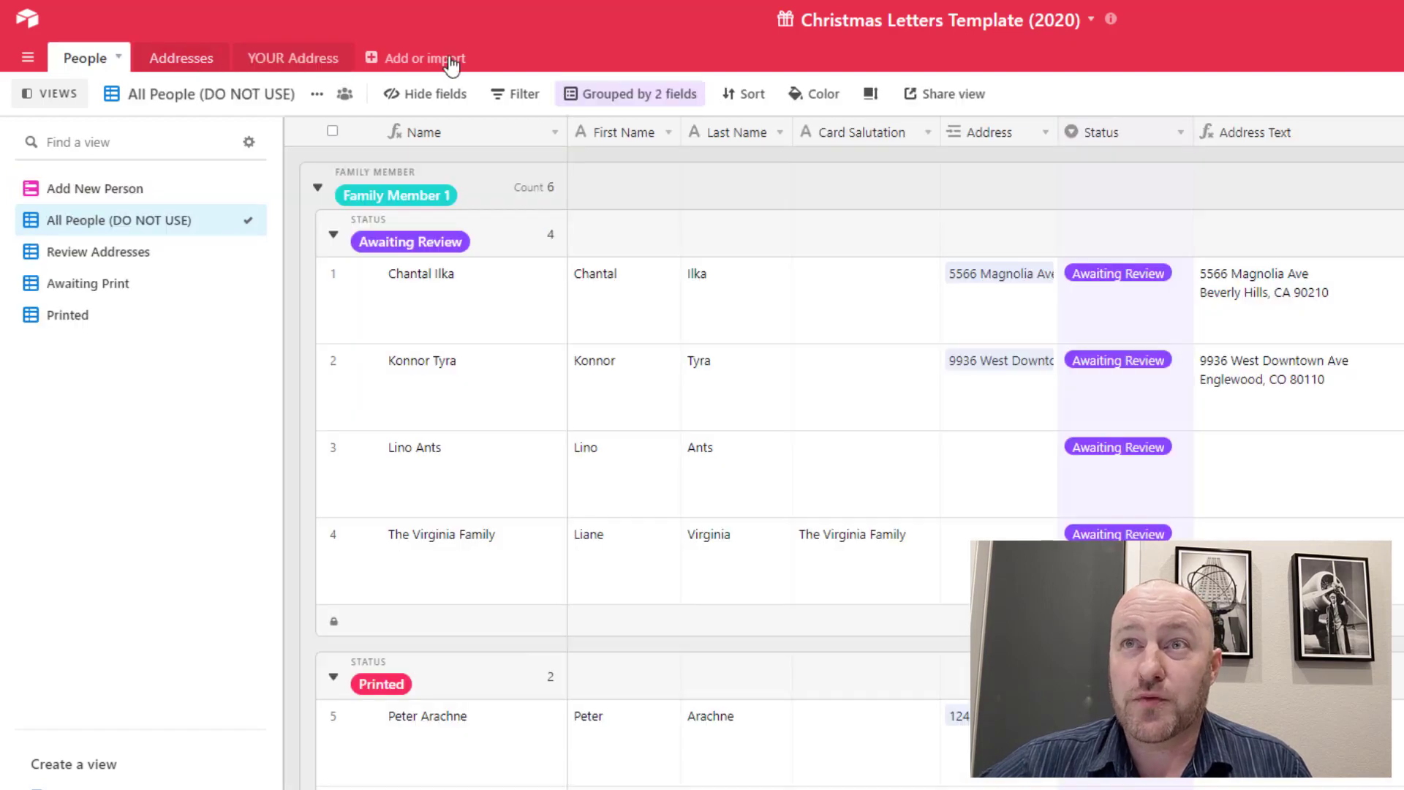
View the Reset Status for Next Year automation, then return to the automations list
click(1342, 56)
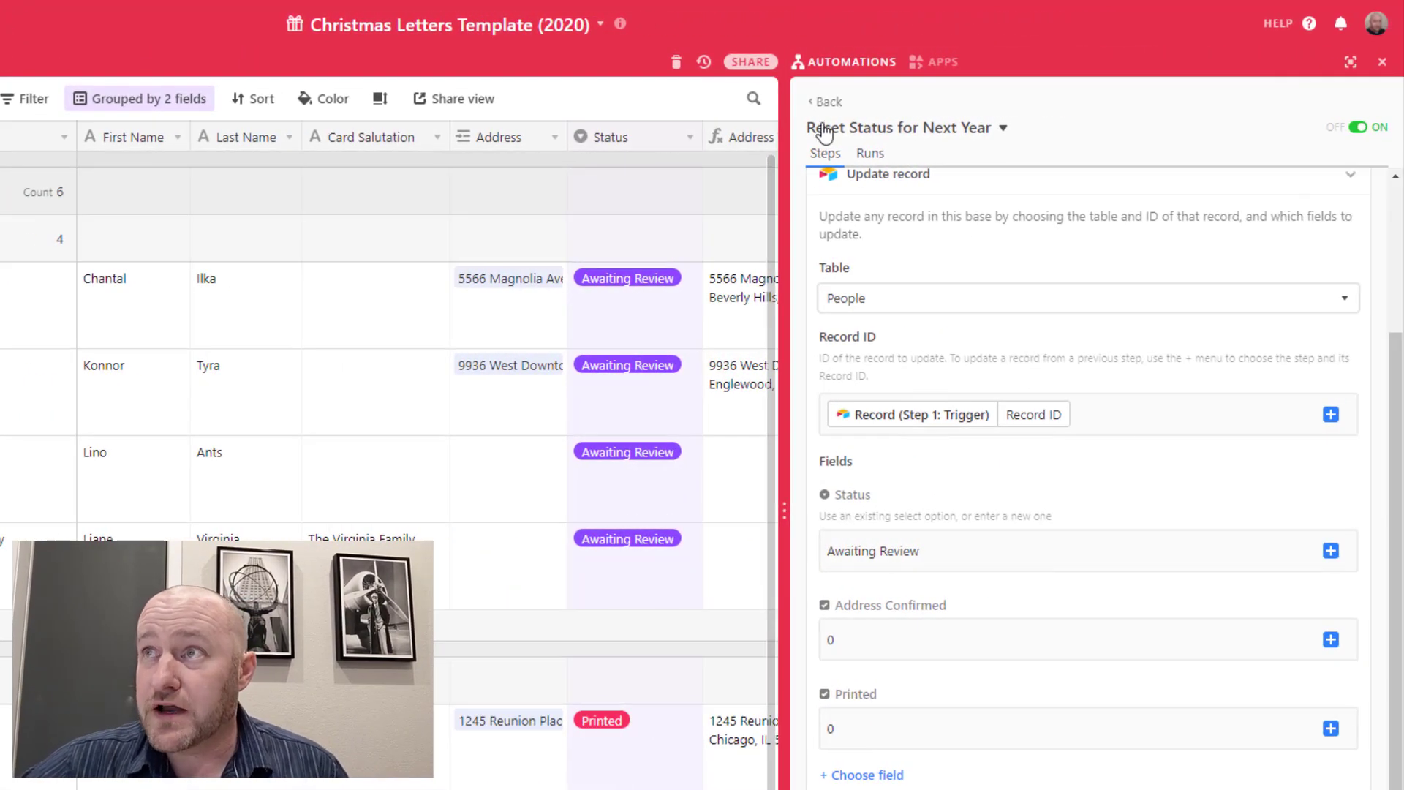
click(827, 103)
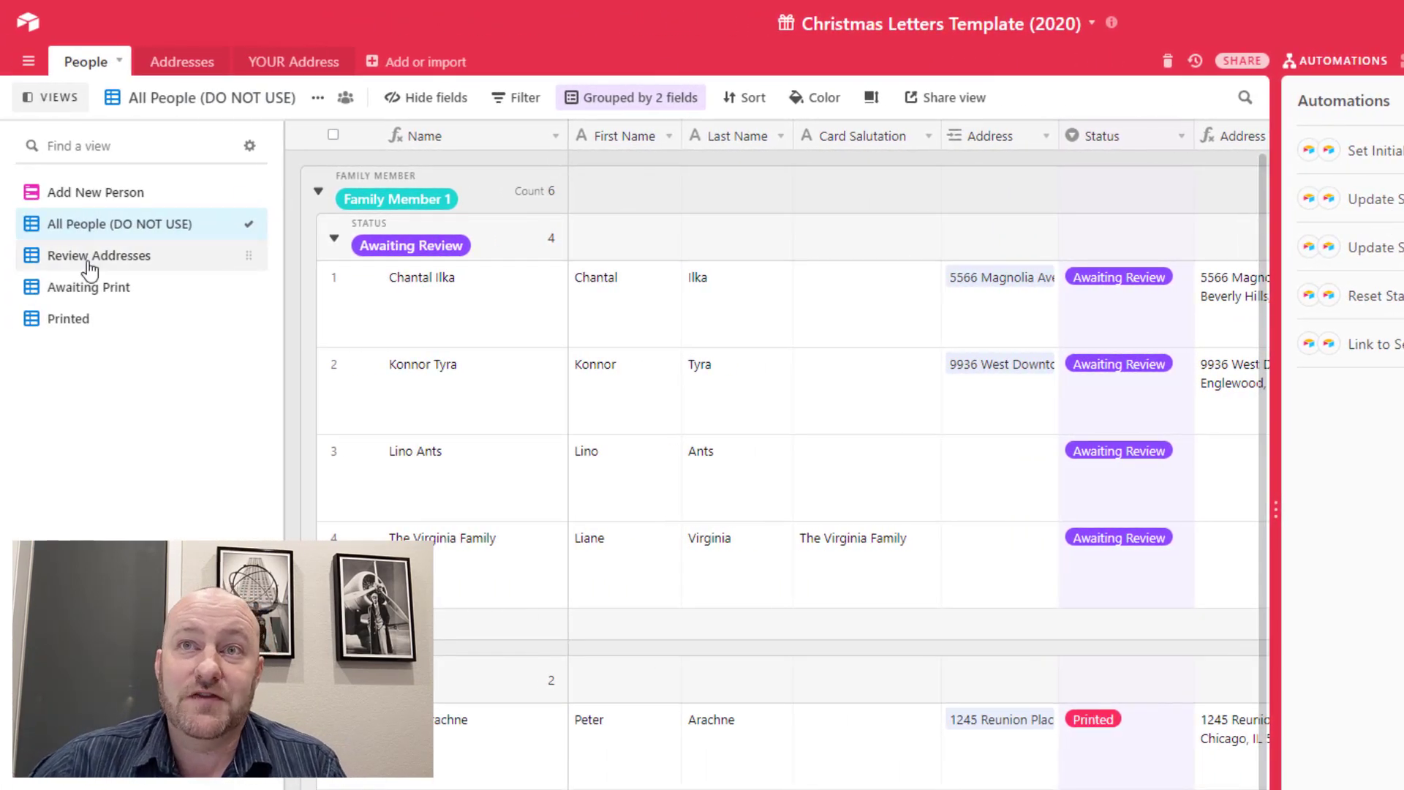
click(73, 264)
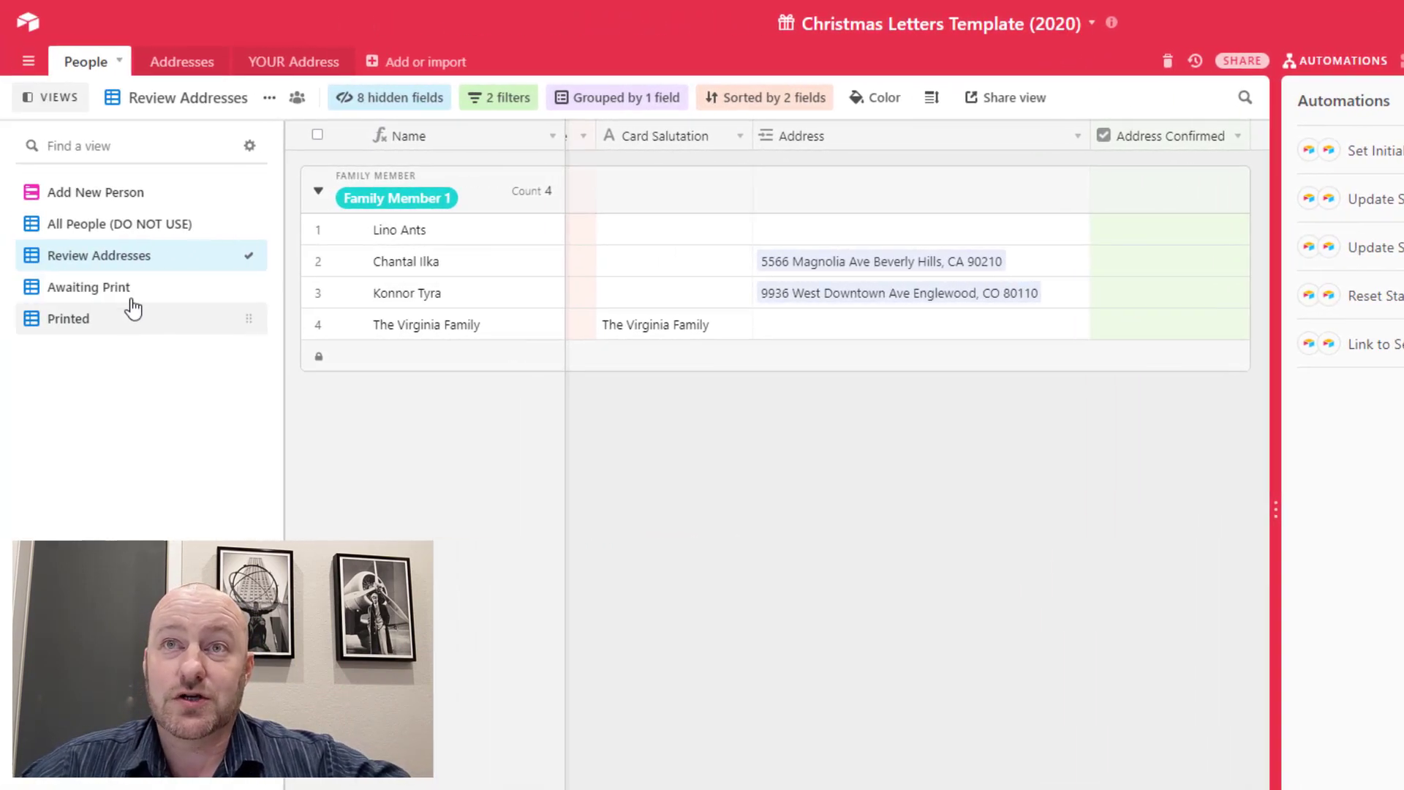
click(125, 286)
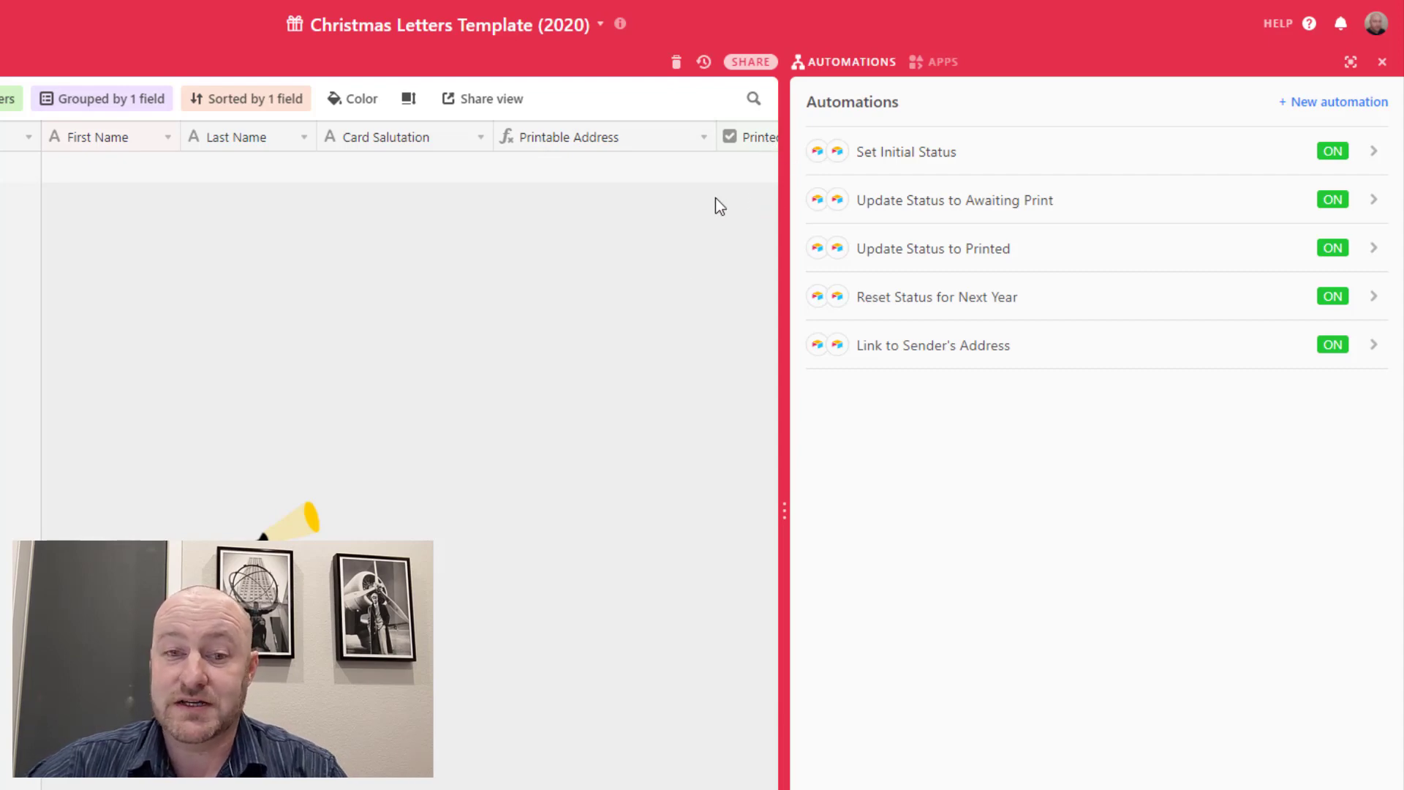
scroll(687, 183, right, 3)
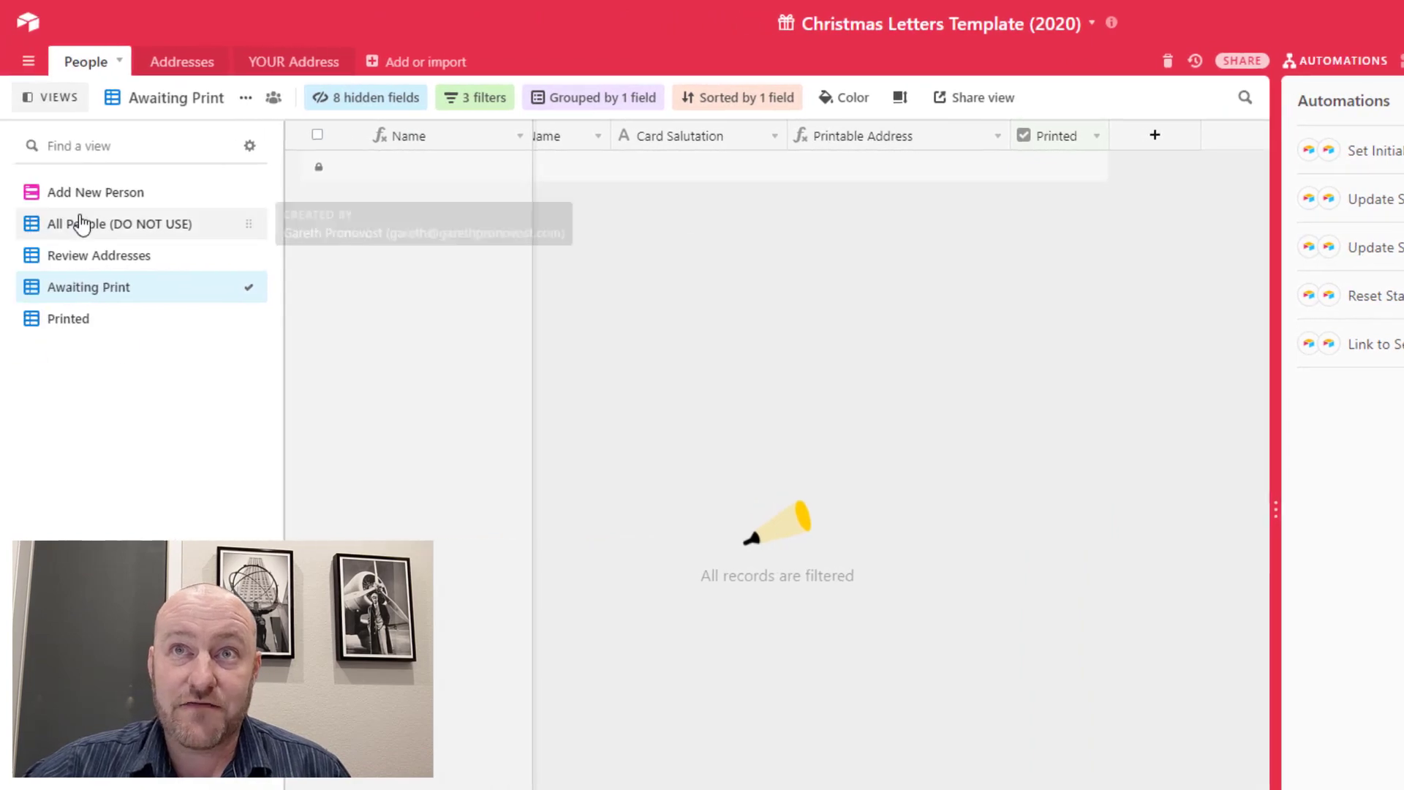
click(59, 223)
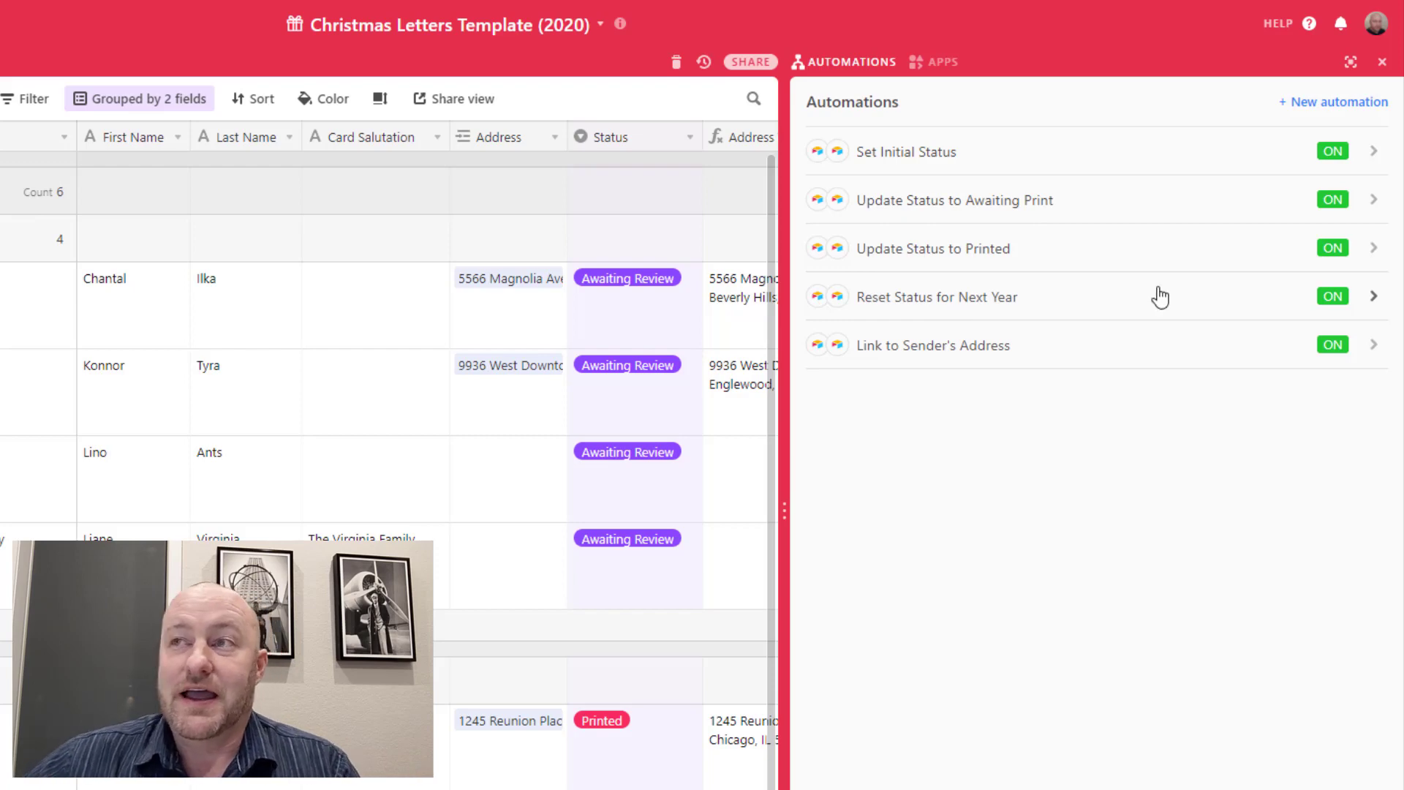
Check a person's Address and Sender's Address cells, then switch to the YOUR Address table
click(476, 316)
key(Right)
key(Right)
key(Right)
key(Right)
key(Right)
key(Right)
key(Right)
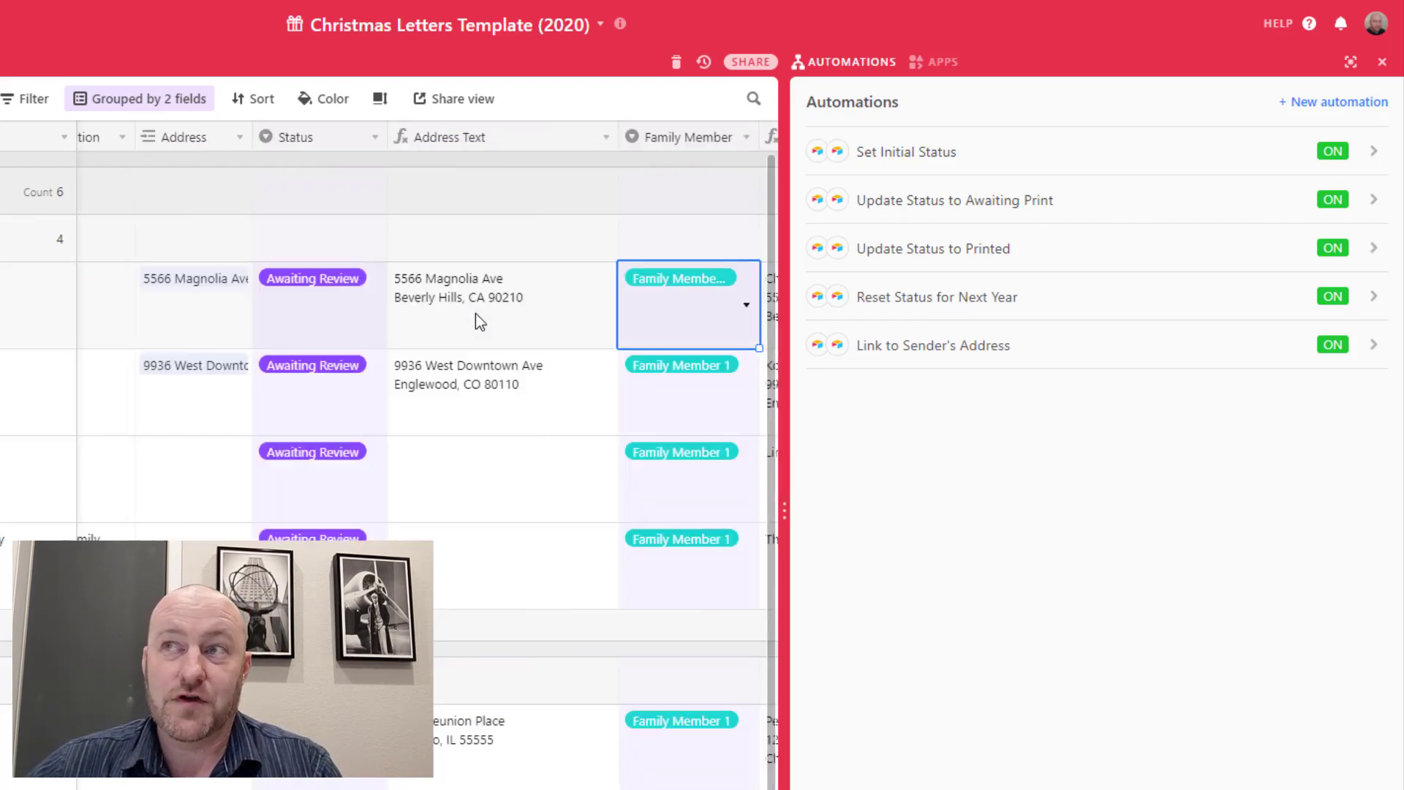
key(Right)
key(Right)
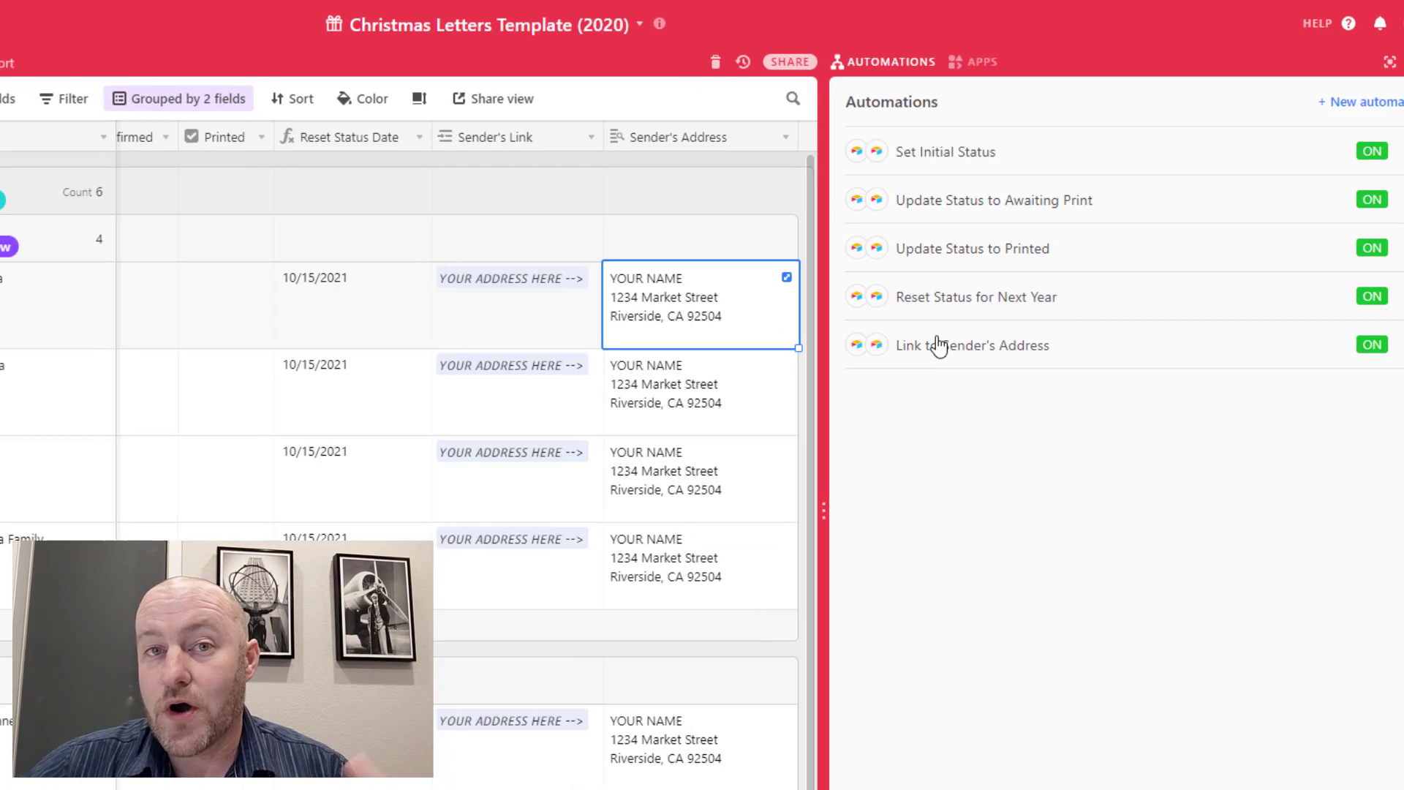
click(253, 58)
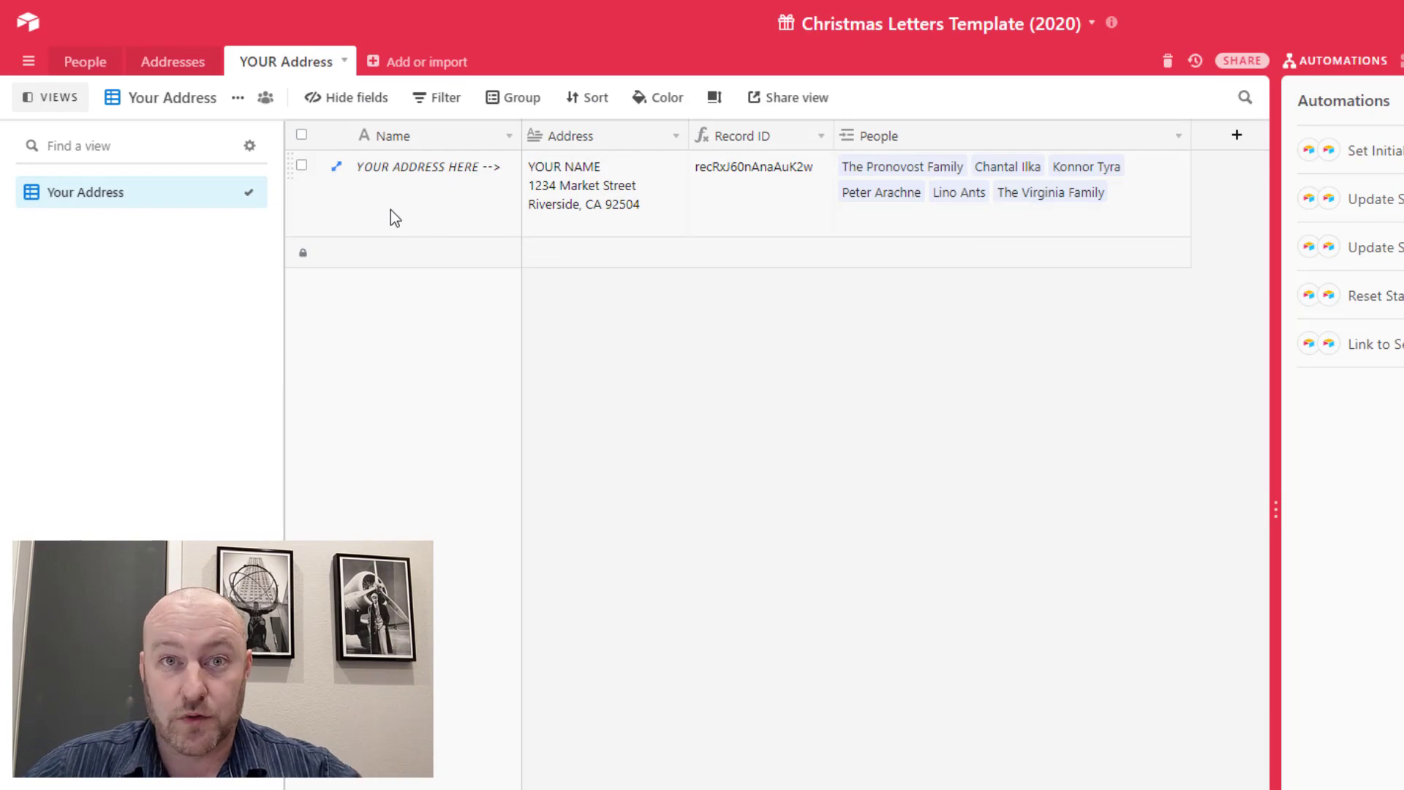
Select the sender address record and open the Link to Sender's Address automation
click(589, 213)
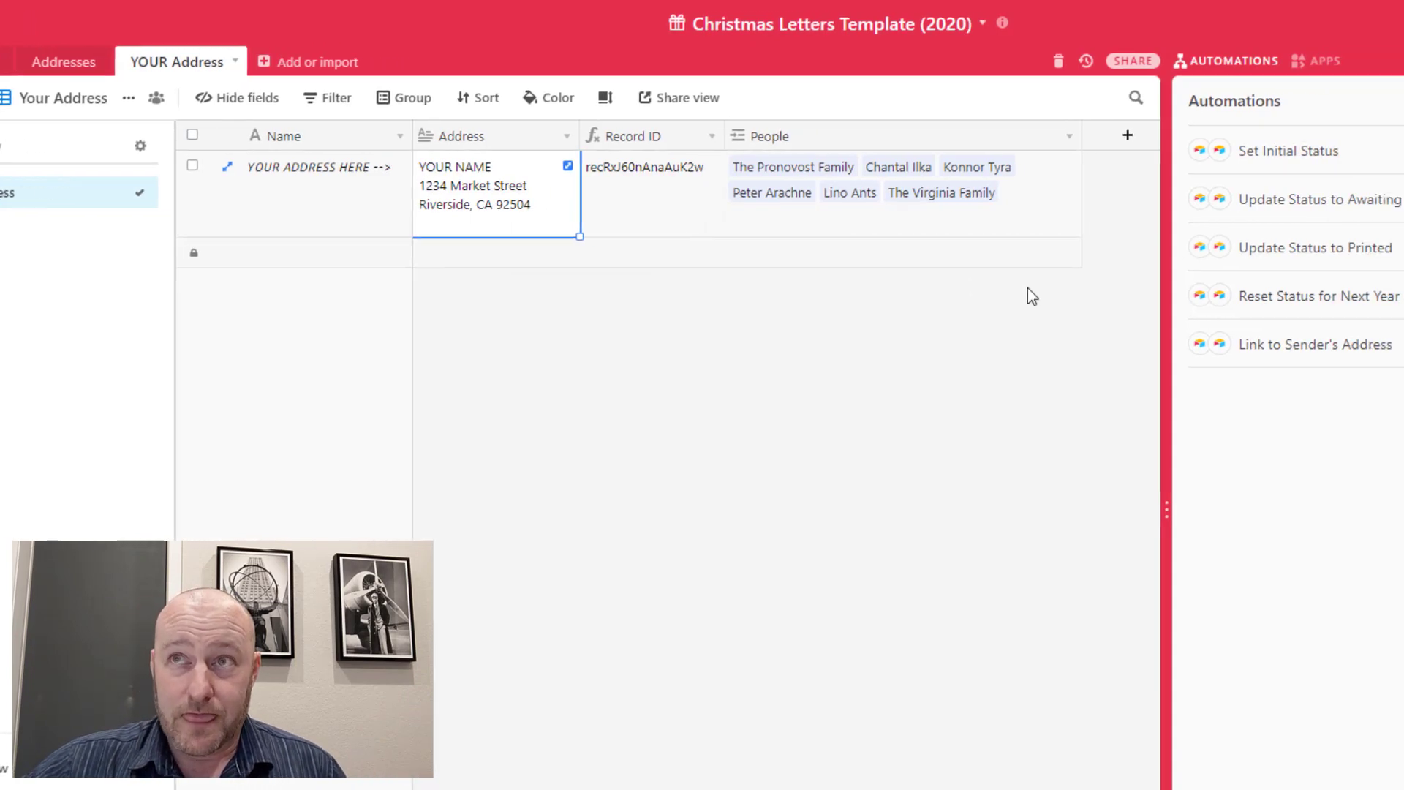
click(971, 361)
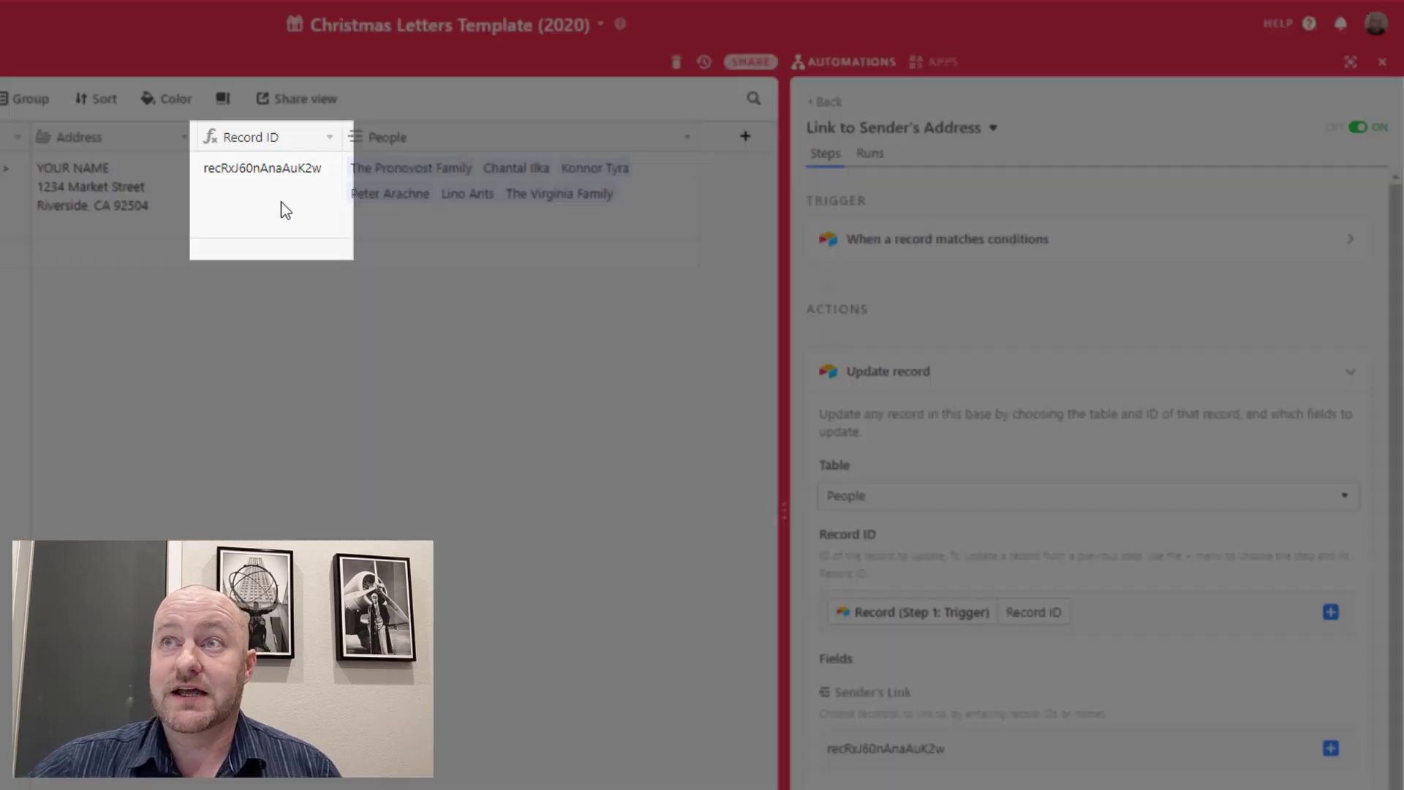
Inspect the Update record action, selecting the sender Record ID value used for Sender's Link
click(283, 210)
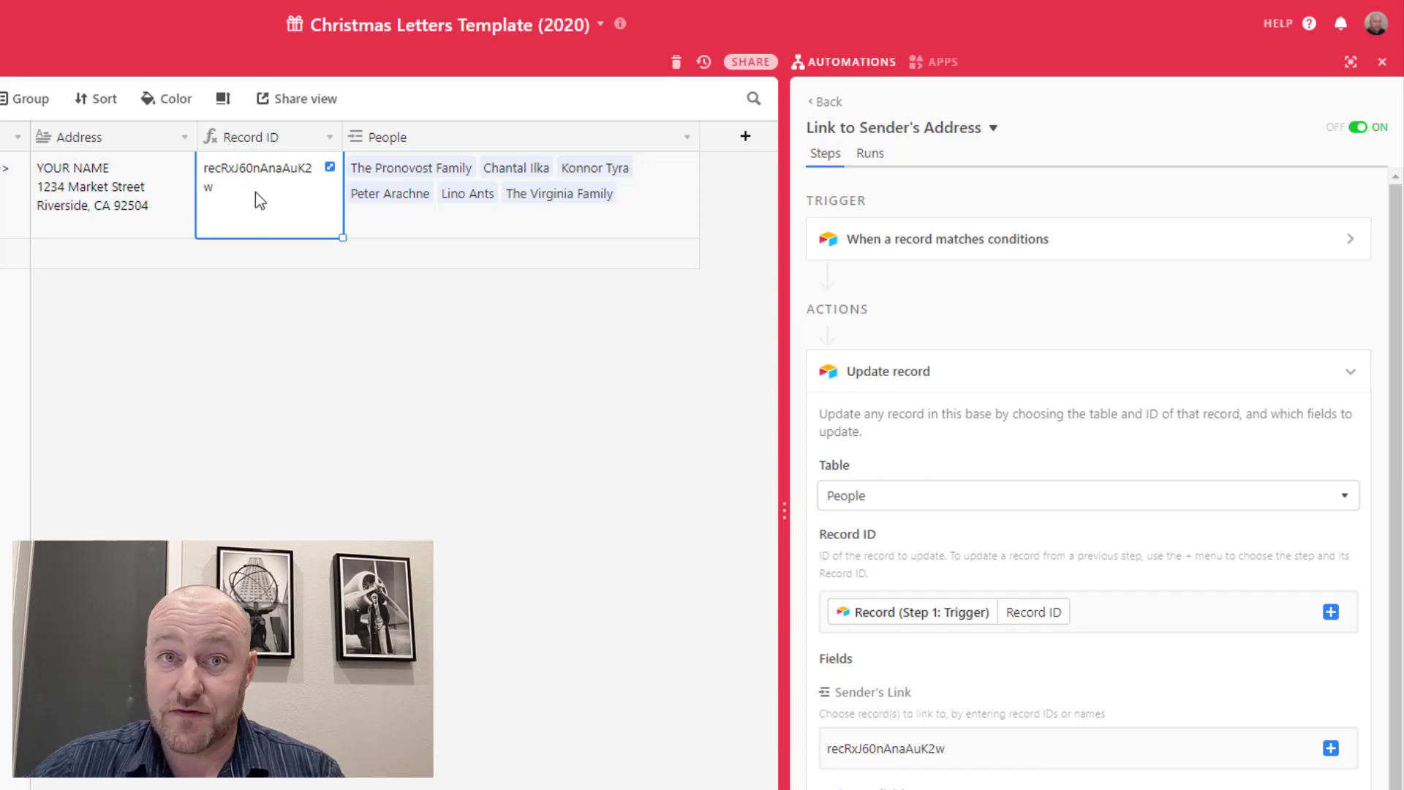
scroll(1139, 724, down, 1)
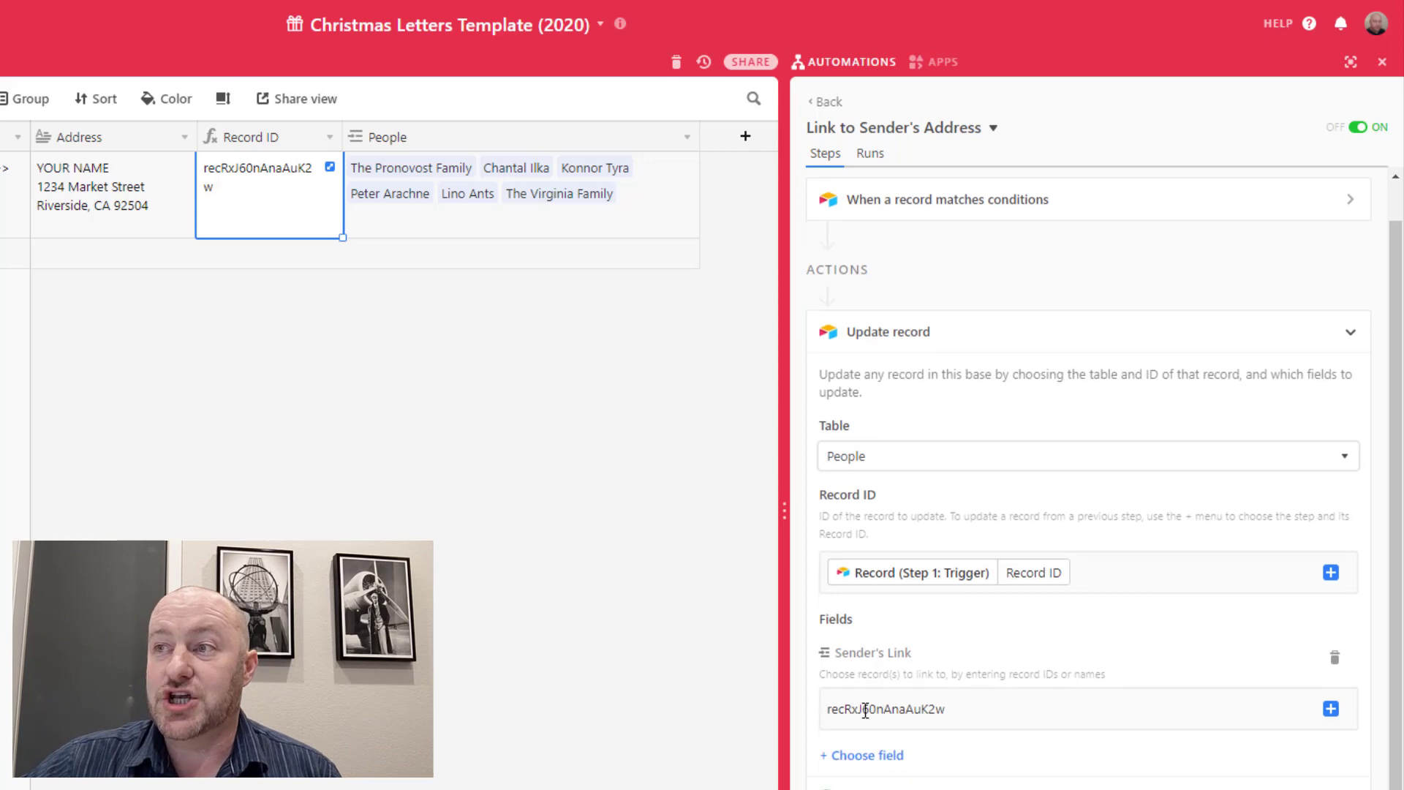
click(863, 709)
drag(831, 711, 965, 709)
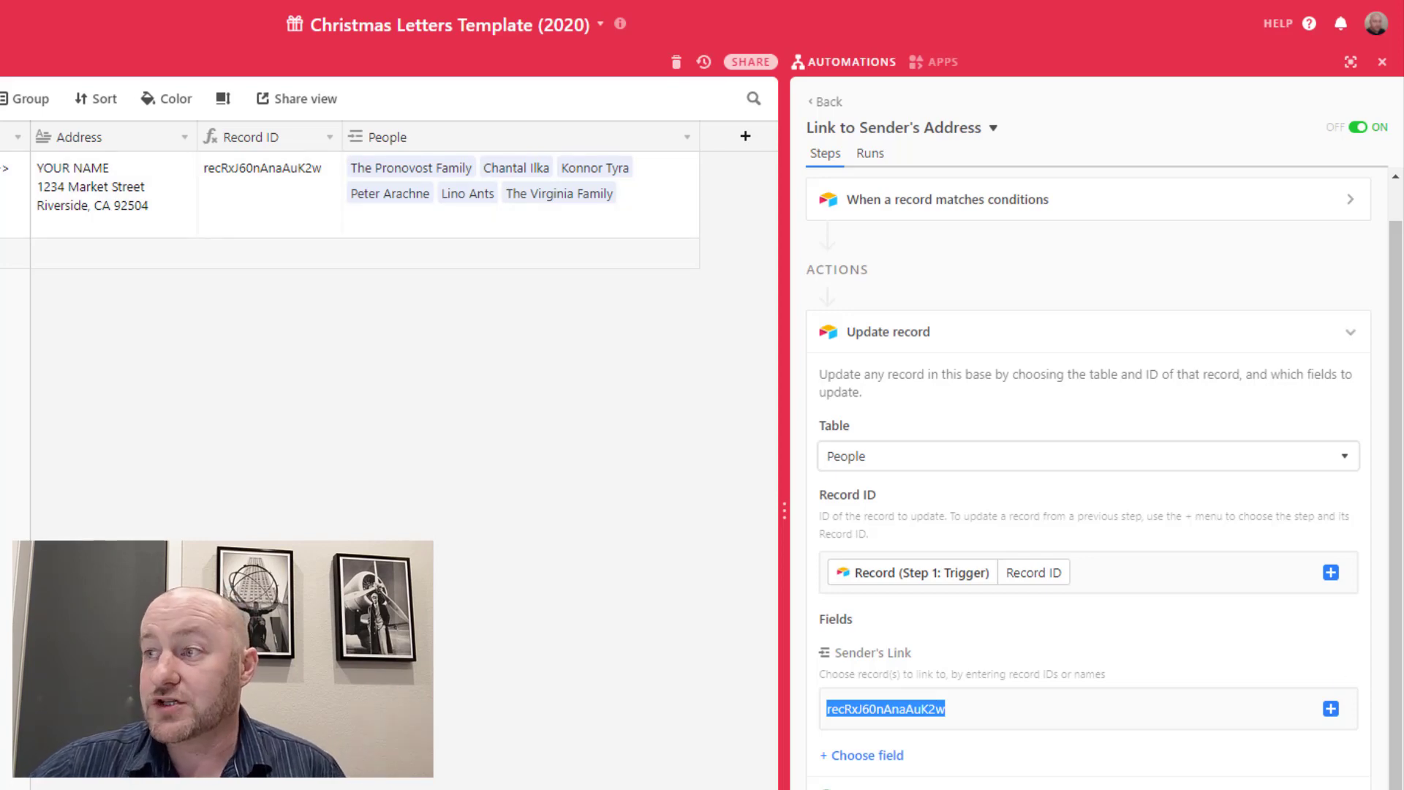
Review the dashboard chart's Awaiting Review and Printed counts, then switch to the Add New Person form
click(931, 76)
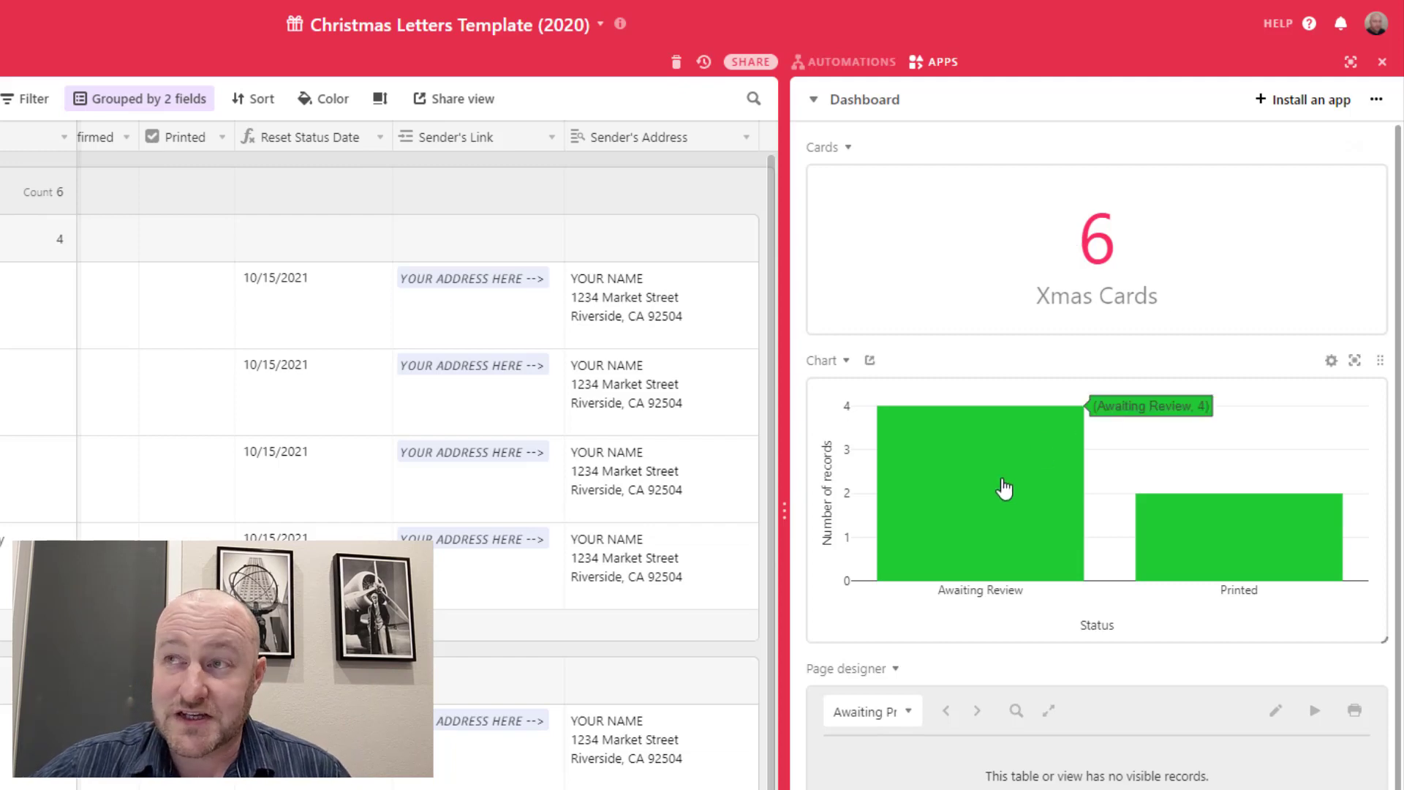
mouse_move(1228, 539)
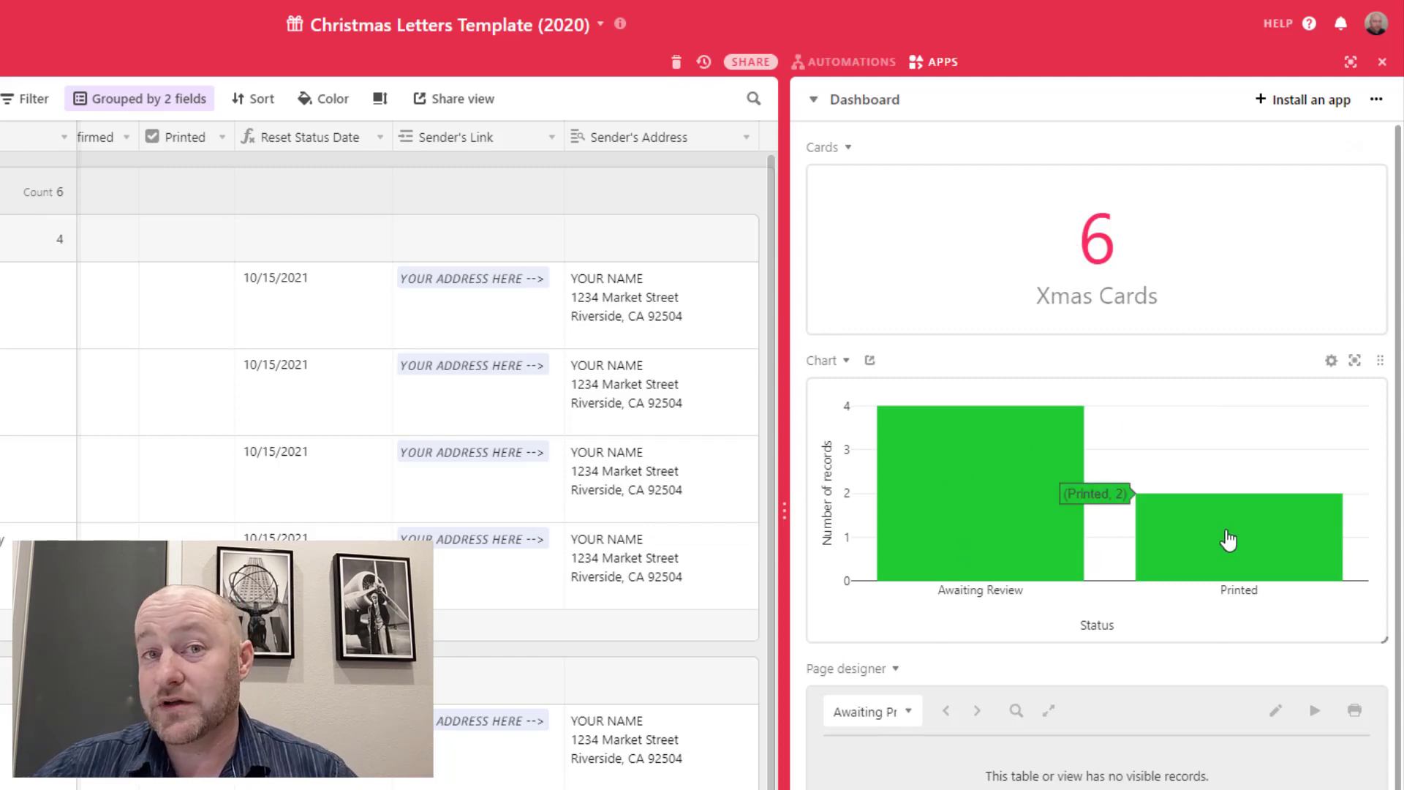
mouse_move(996, 536)
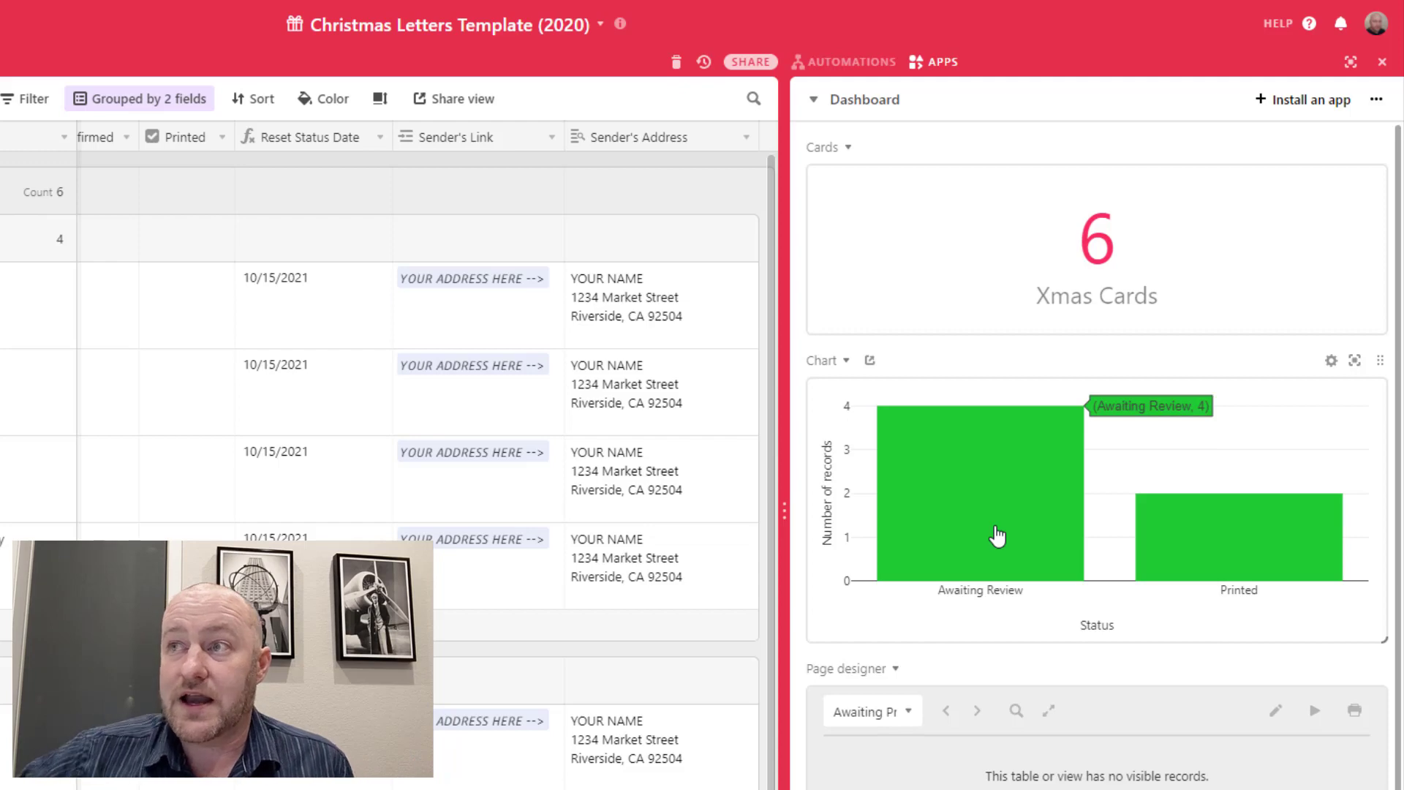
mouse_move(1219, 573)
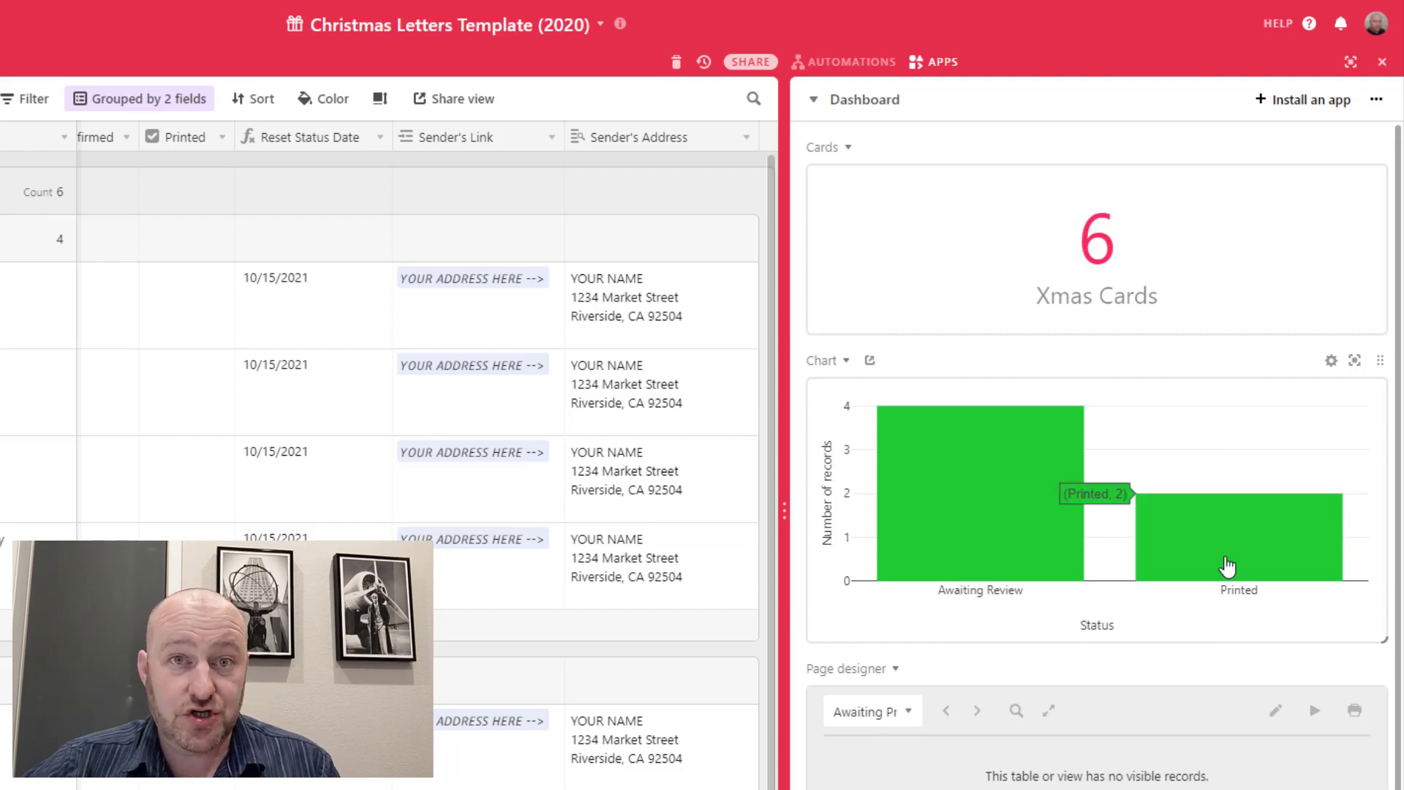
mouse_move(949, 571)
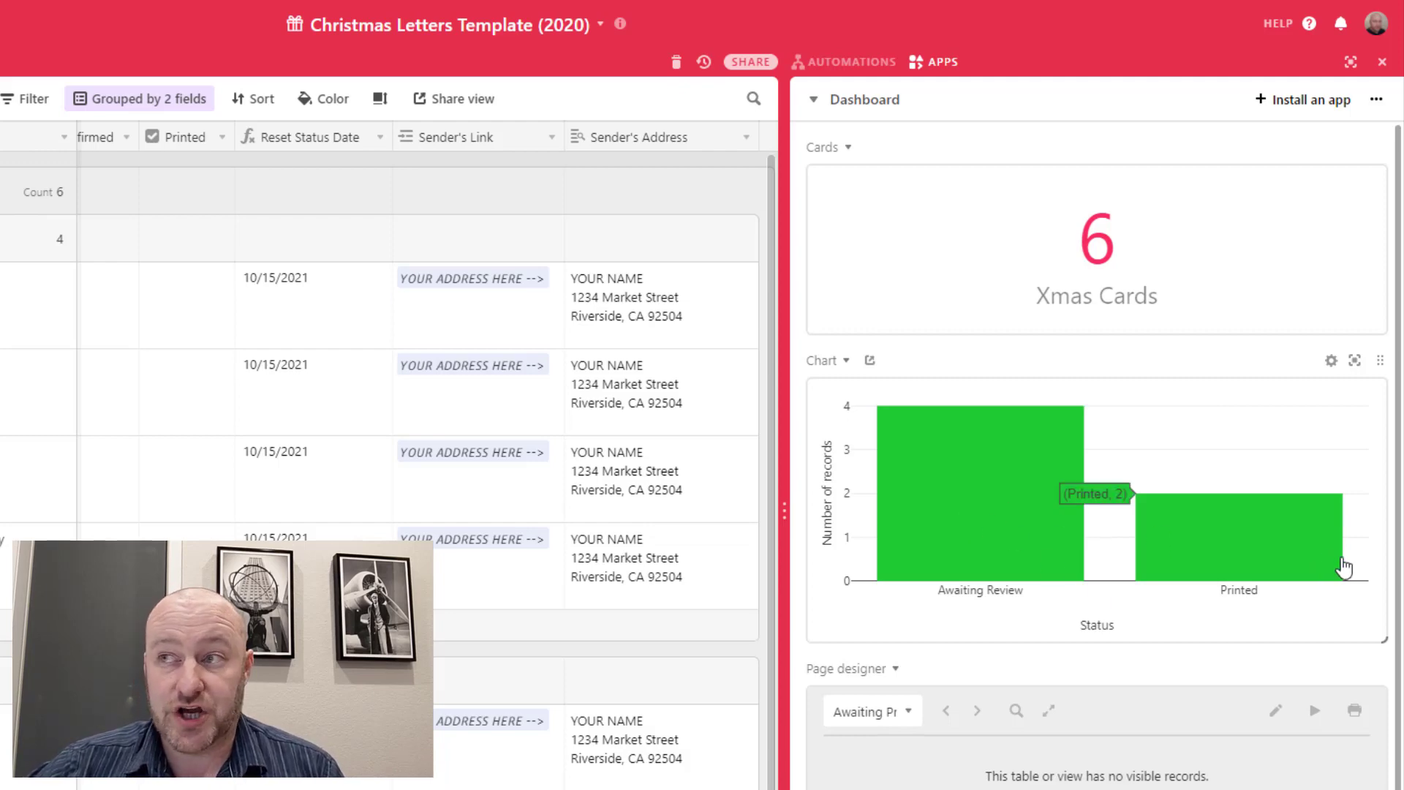
scroll(1051, 781, down, 2)
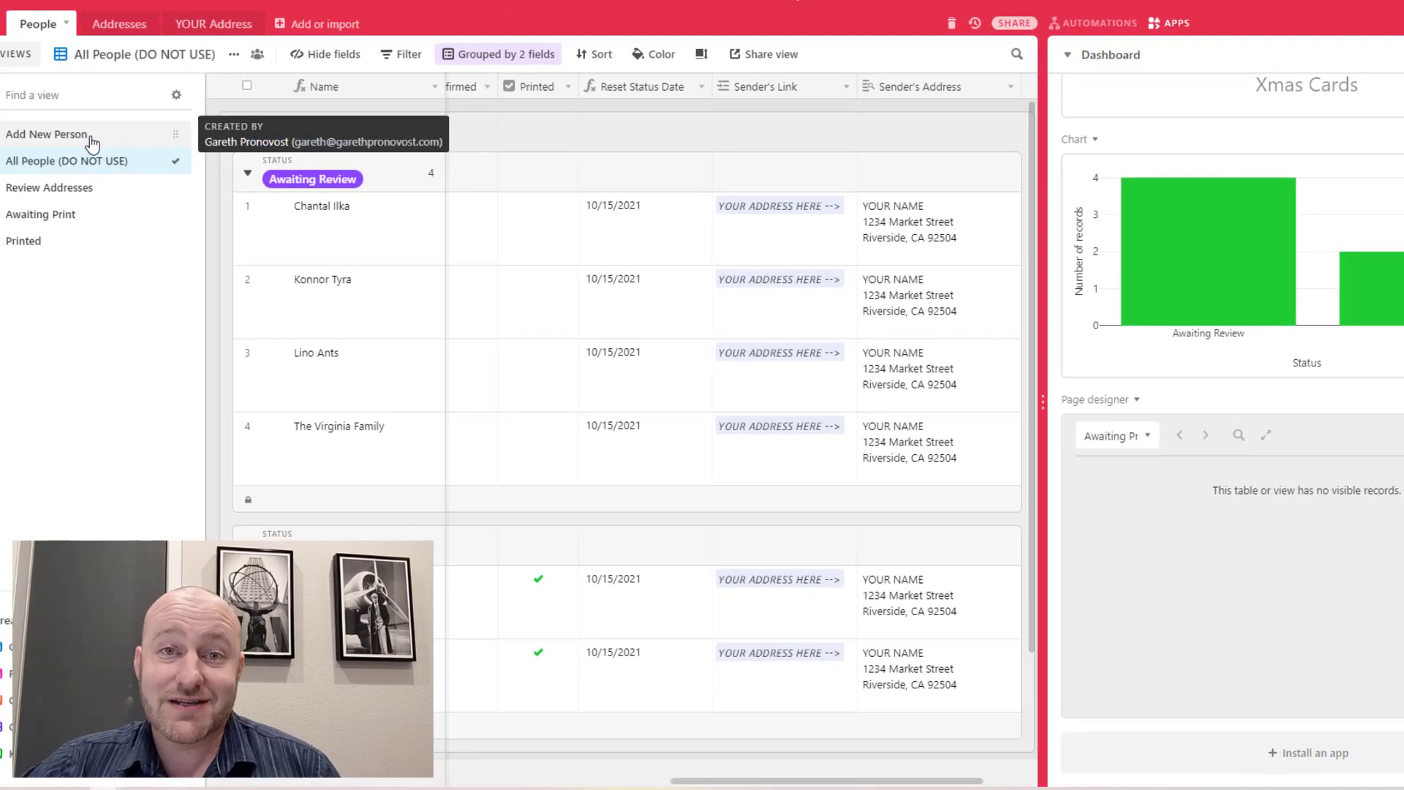
click(91, 137)
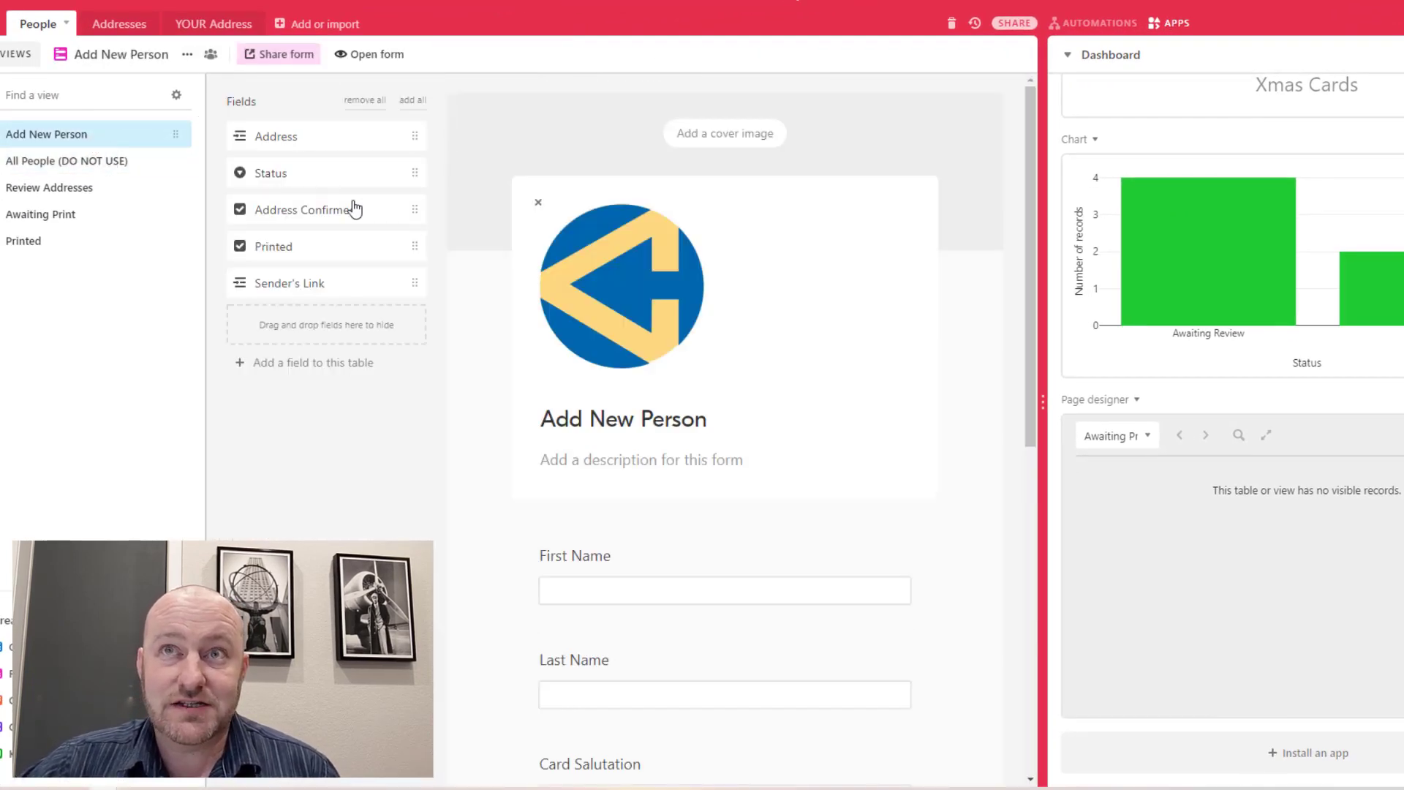
Submit the standalone form with the new person's first and last name and Family Member 1
click(364, 59)
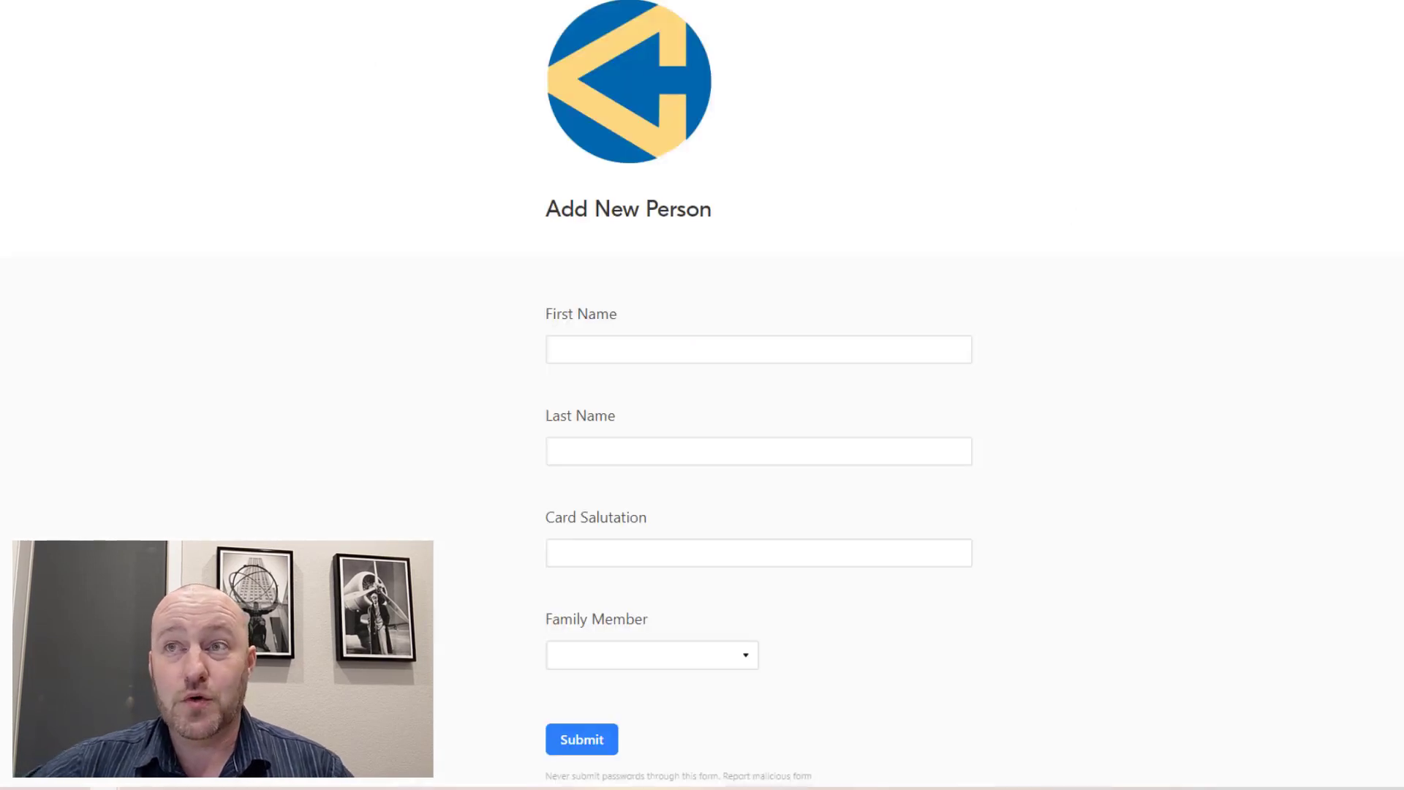
click(625, 339)
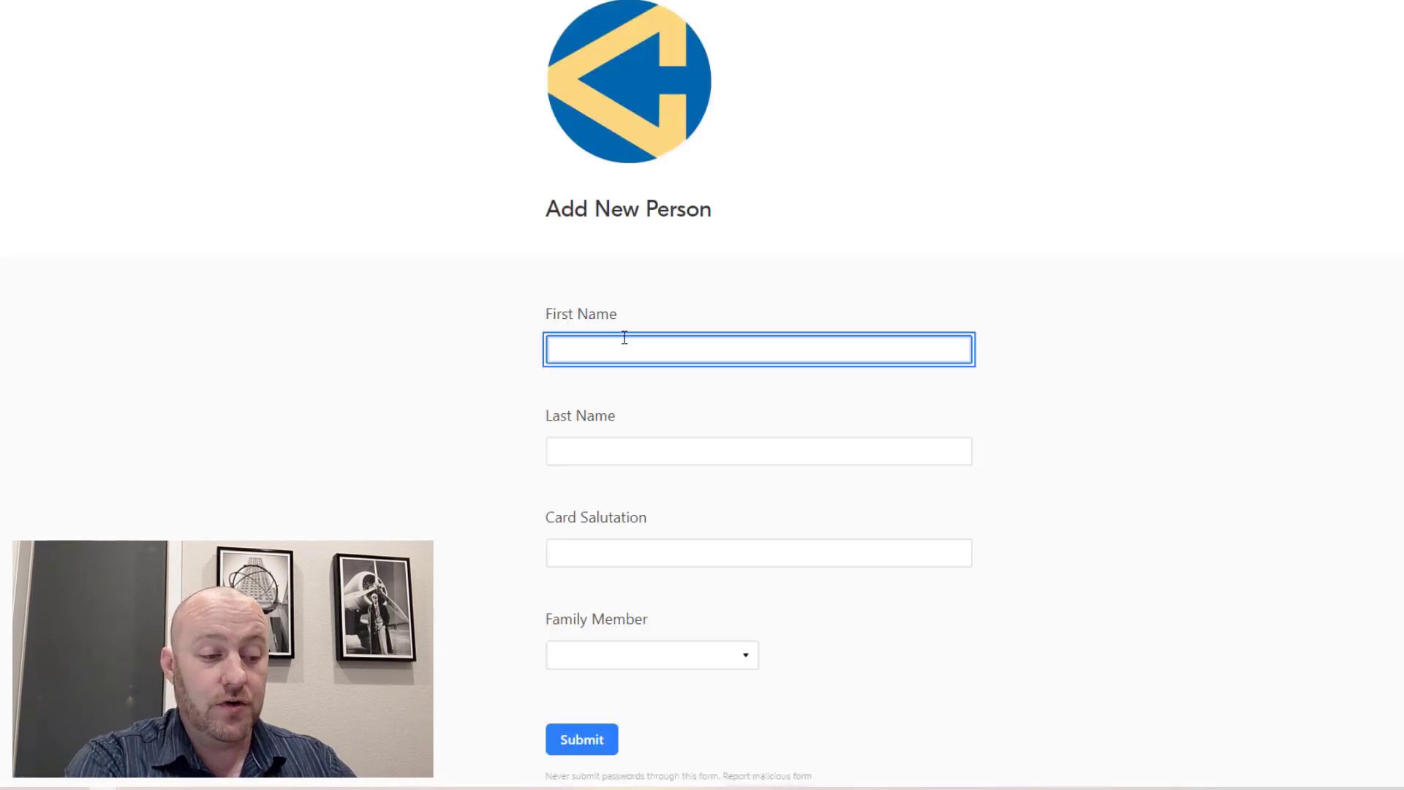
key(Tab)
key(Tab)
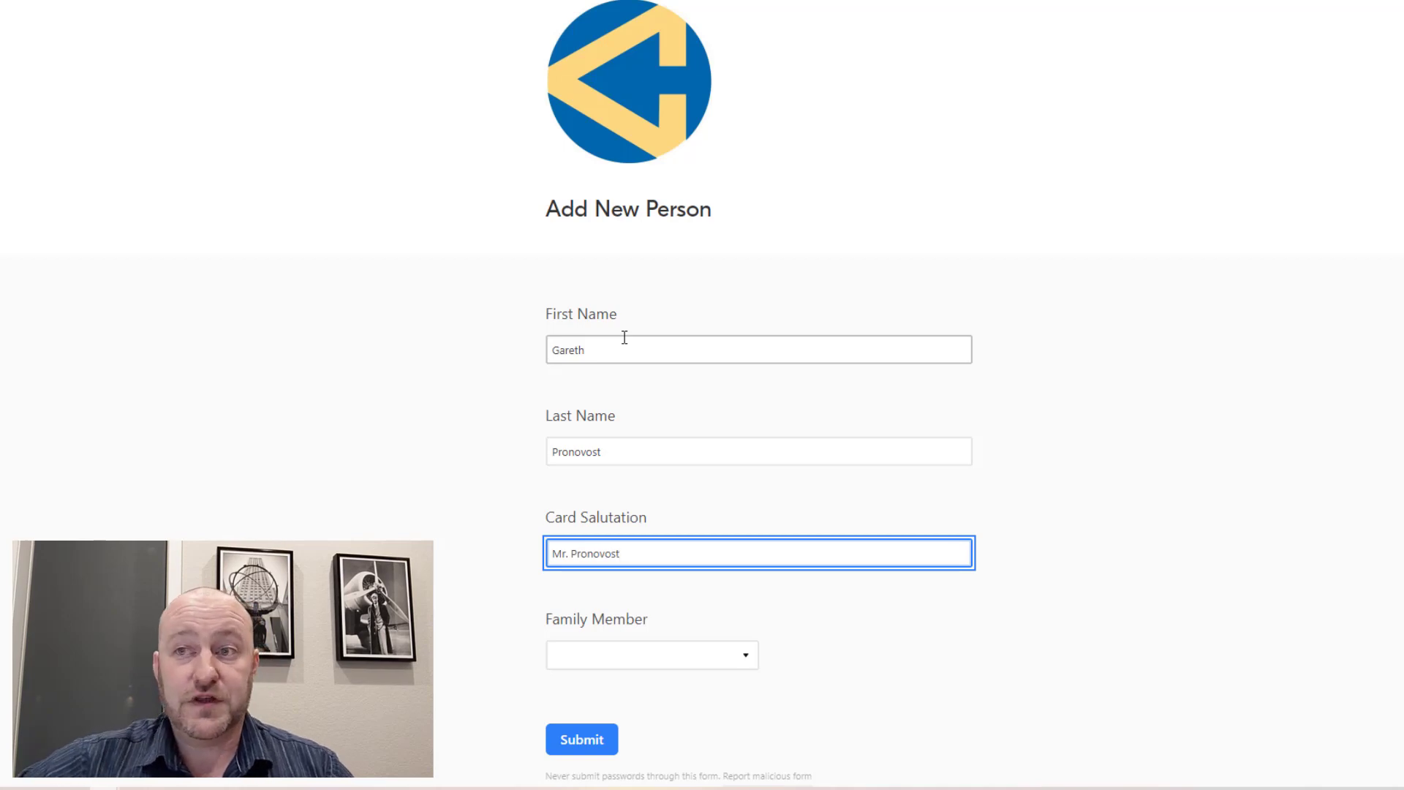
scroll(639, 571, down, 1)
click(633, 596)
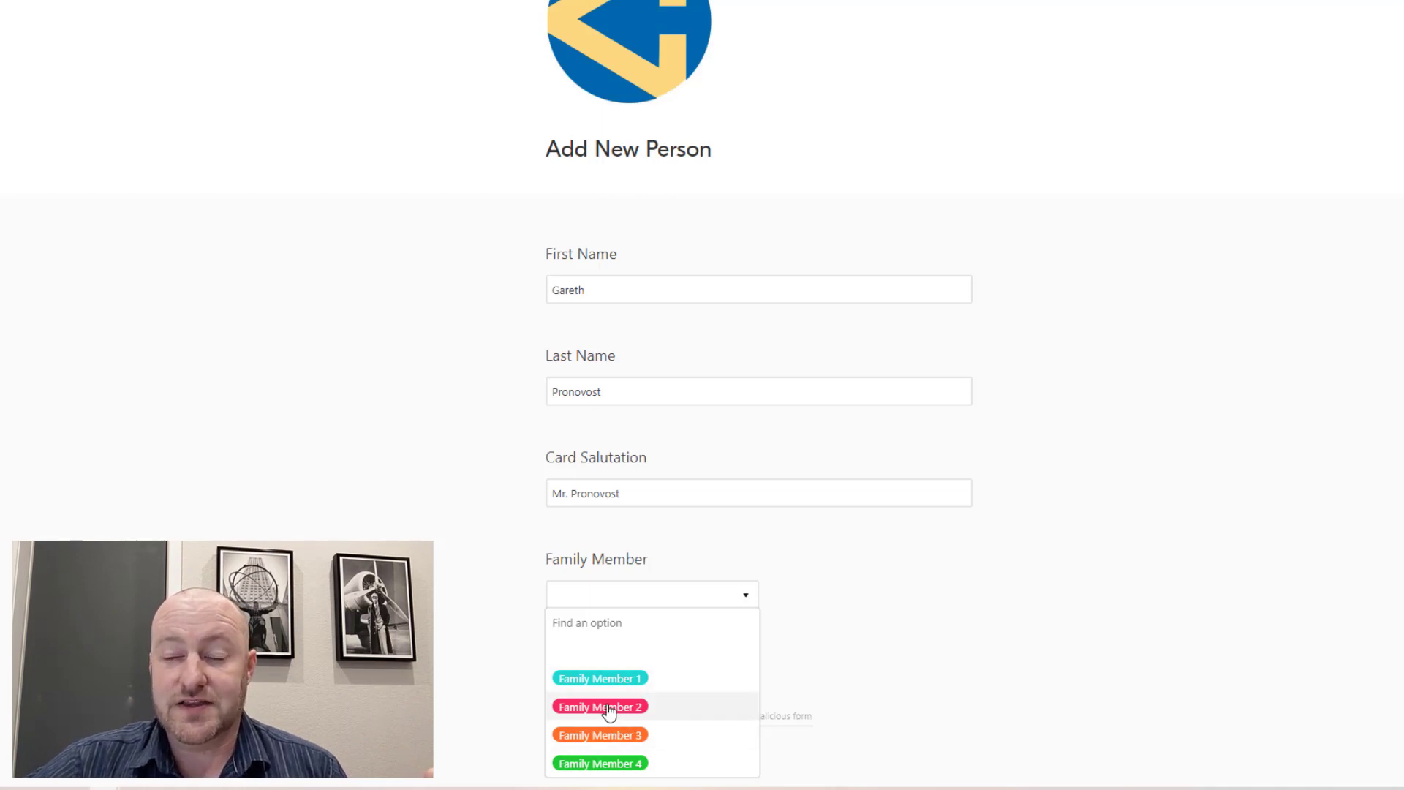
click(602, 678)
click(582, 680)
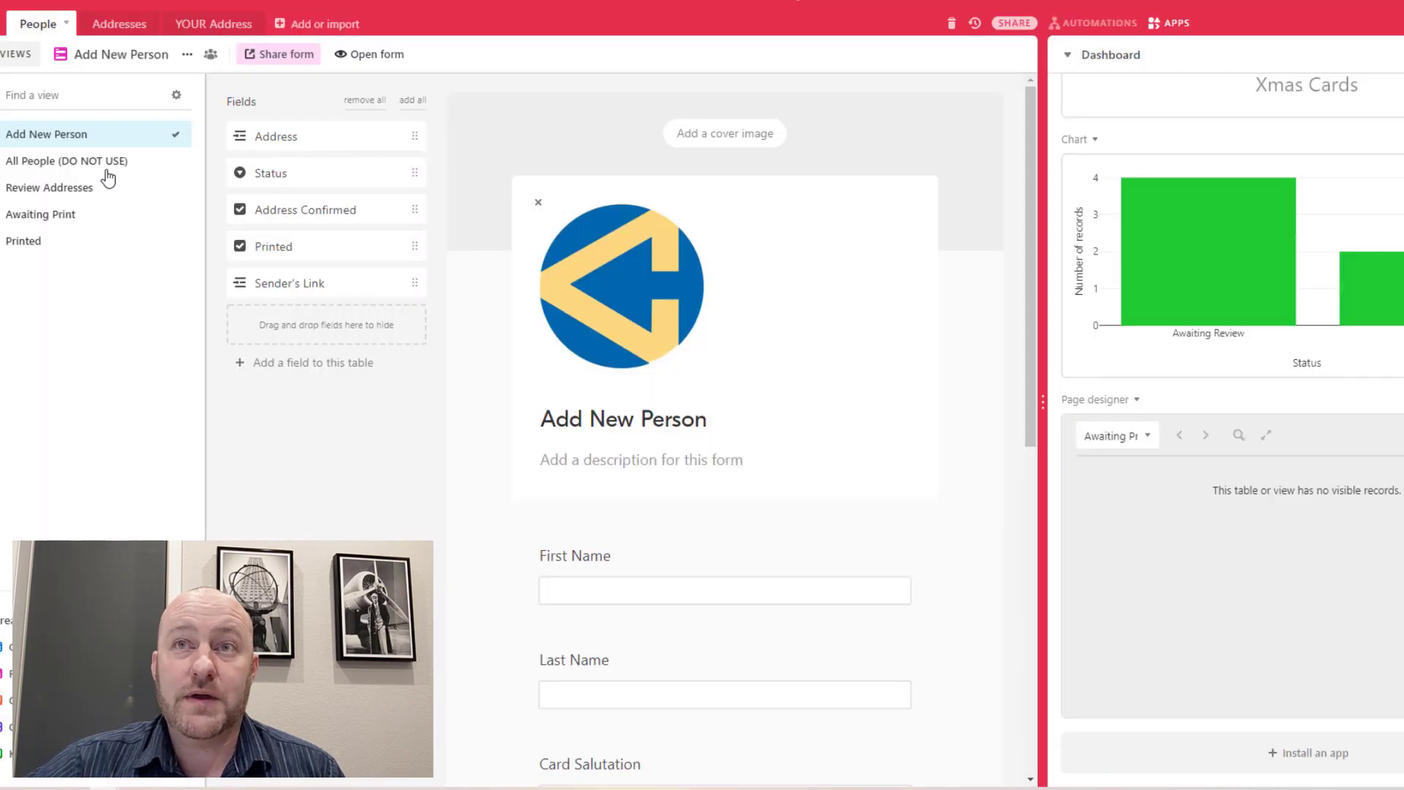
In All People (DO NOT USE), confirm the new record is Awaiting Review with Sender's Link filled
click(51, 161)
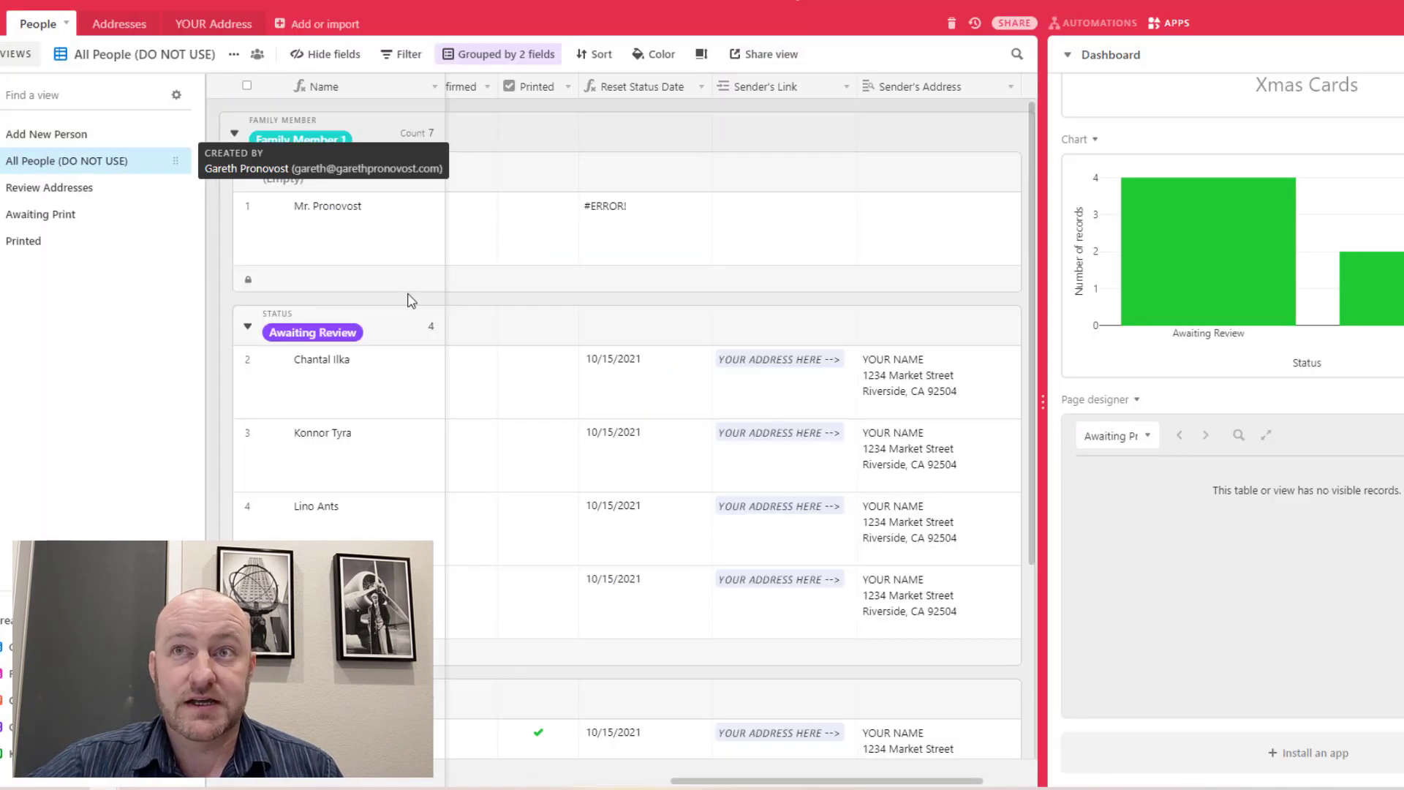
click(347, 234)
click(355, 502)
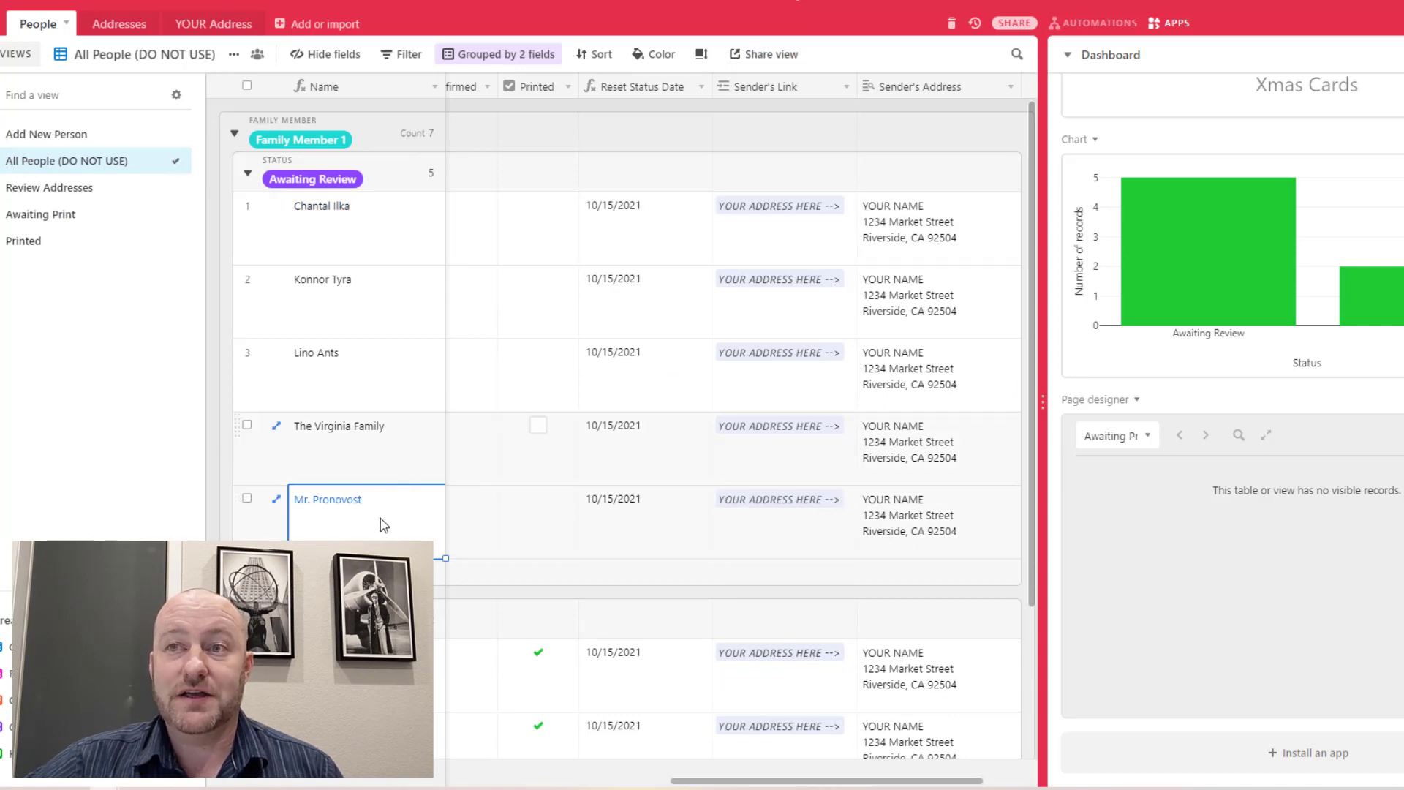
key(Right)
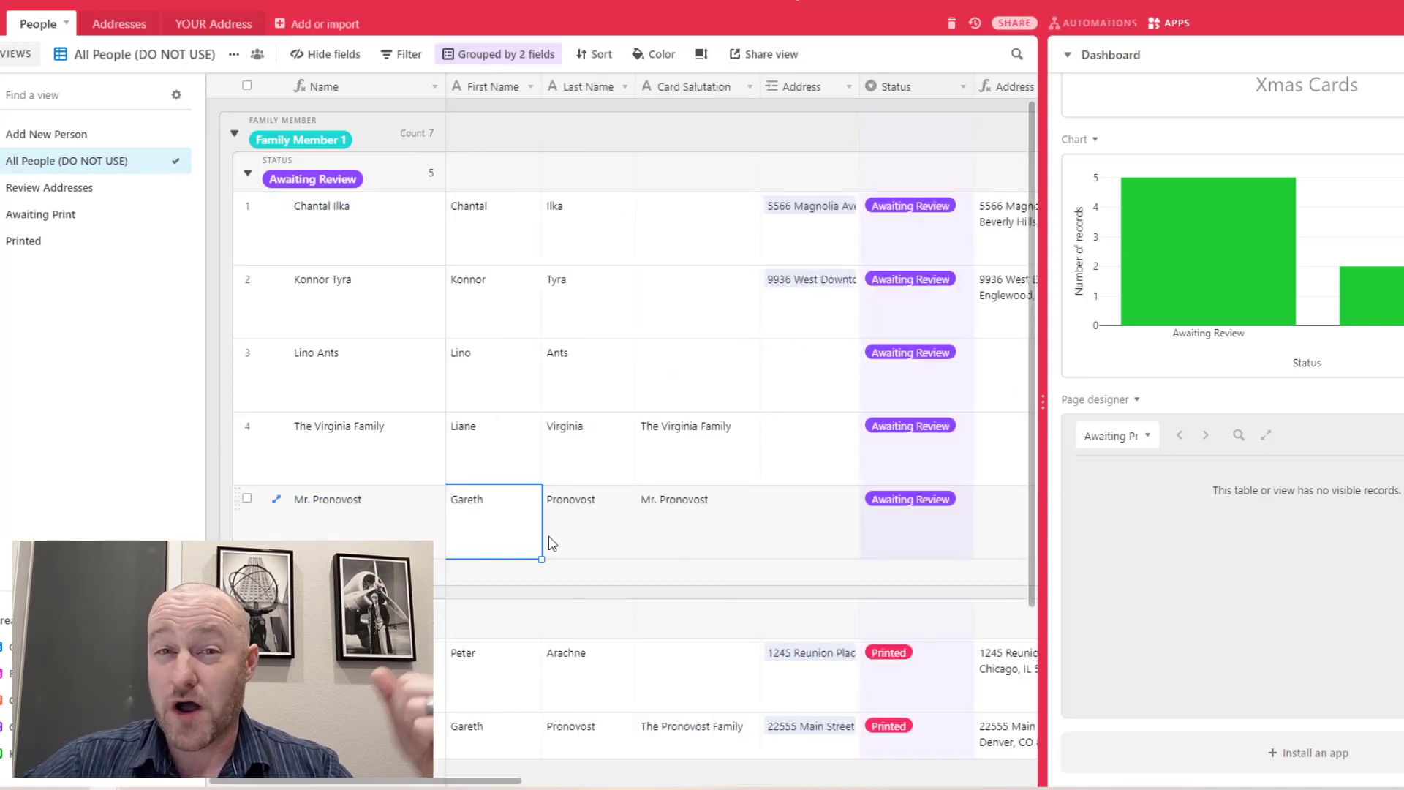
click(890, 536)
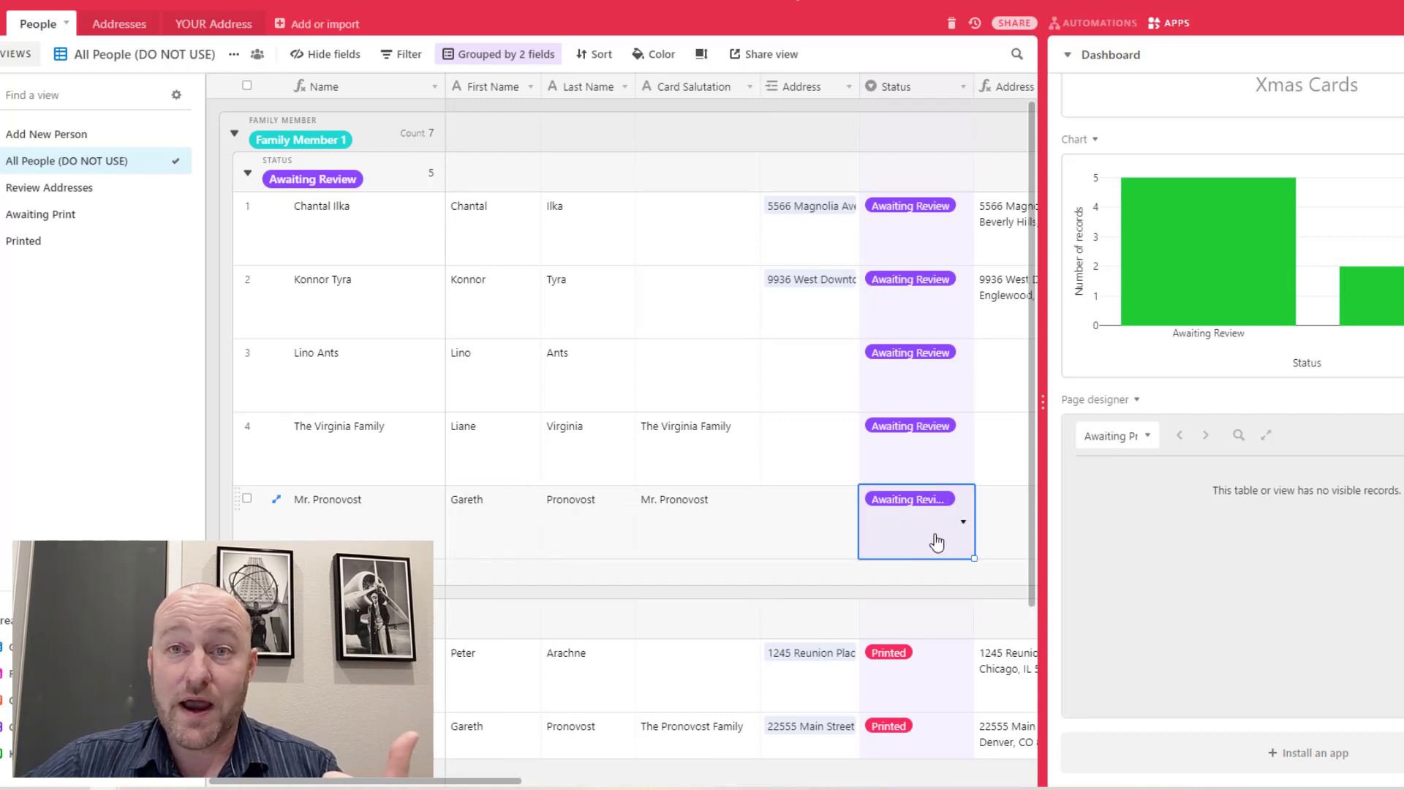
key(Right)
key(Right)
key(Right)
key(Right)
key(Right)
key(Right)
key(Right)
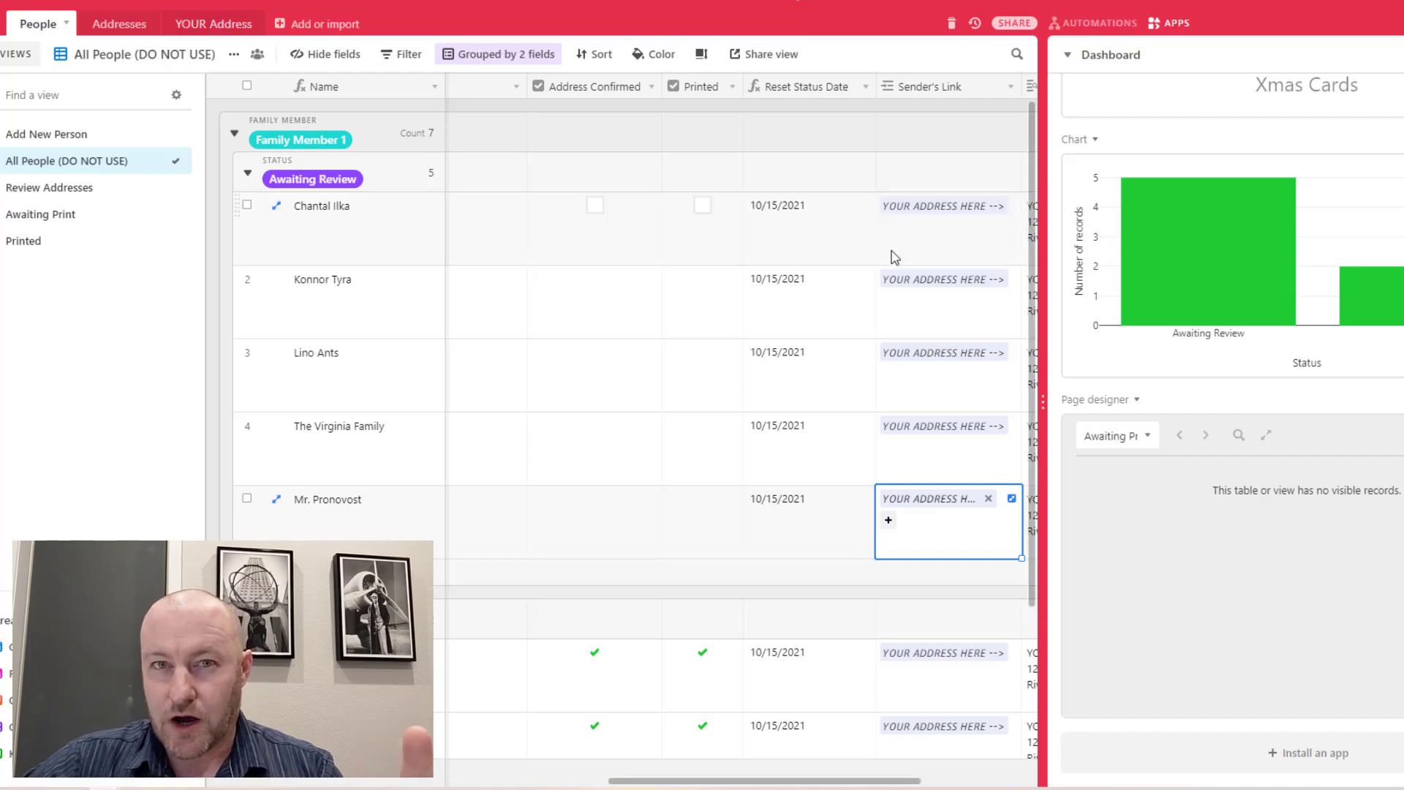
click(400, 516)
key(Right)
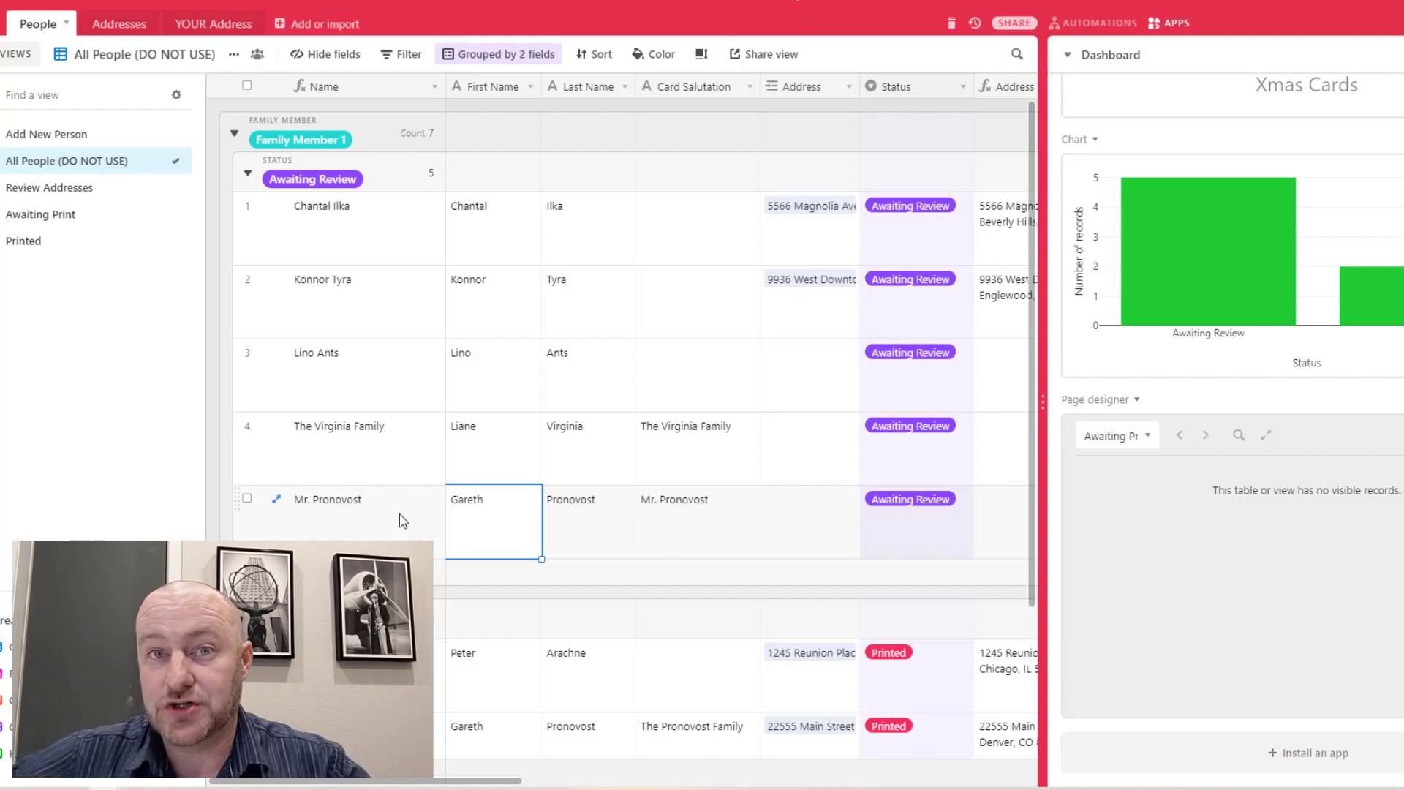
Create a new address record from the new person's empty Address cell
key(Right)
key(Right)
key(Right)
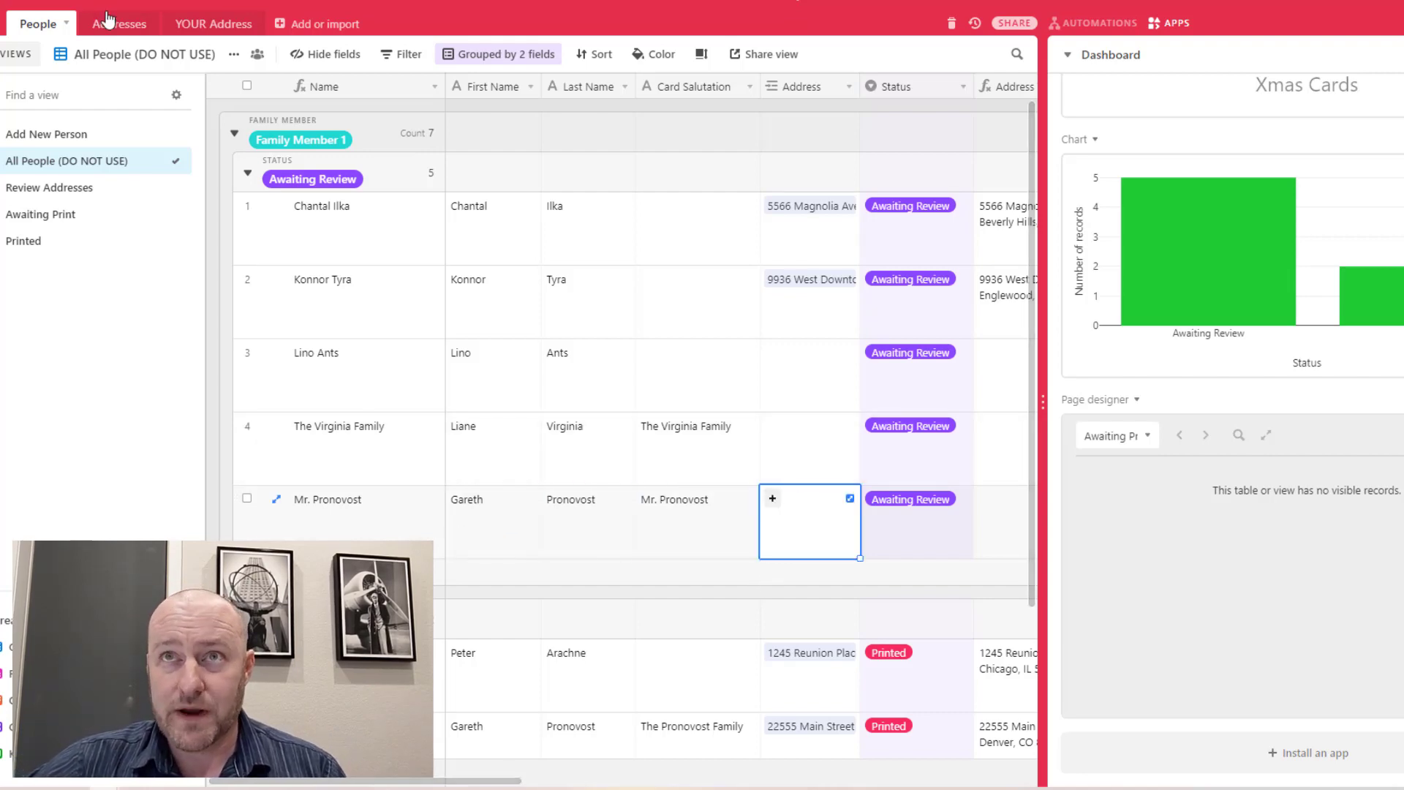
click(773, 500)
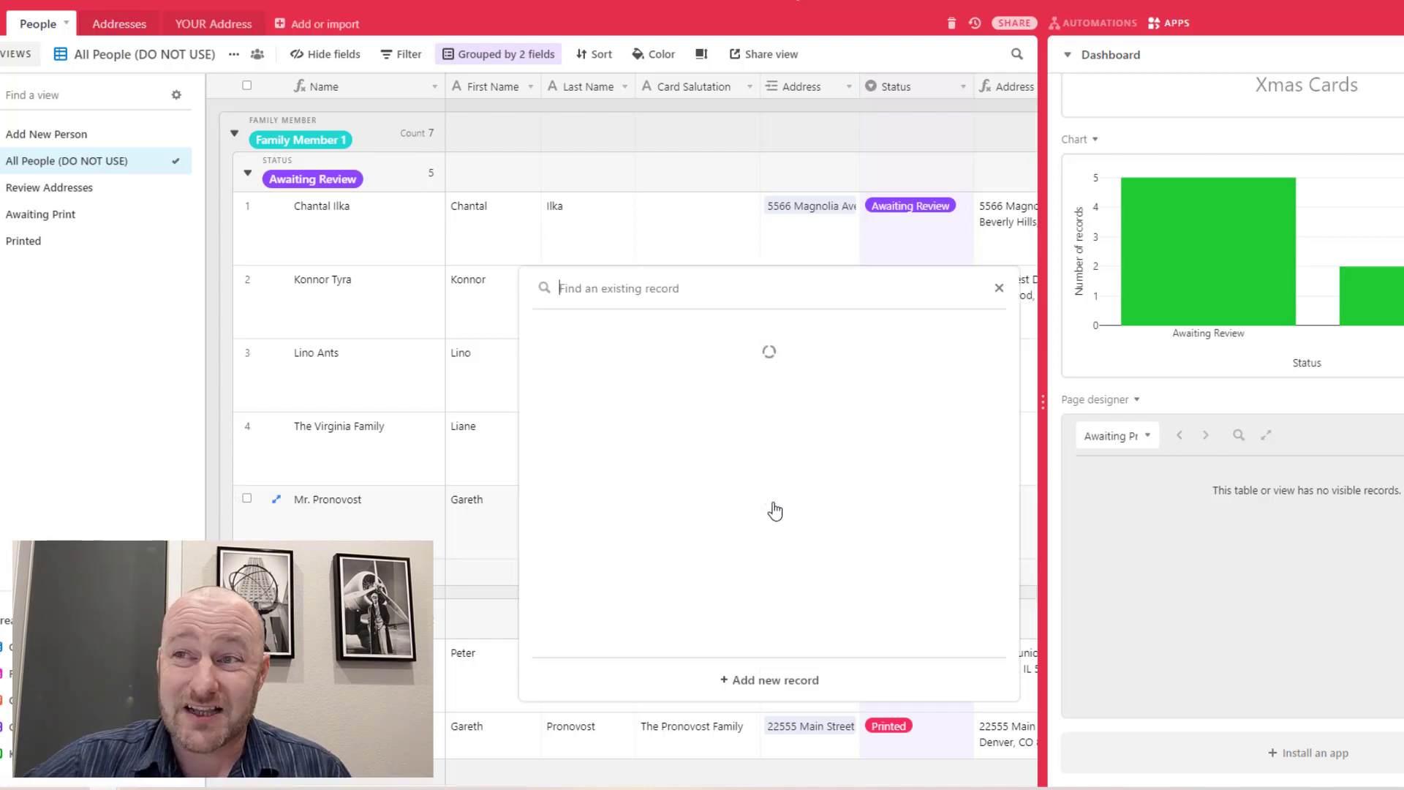
click(781, 686)
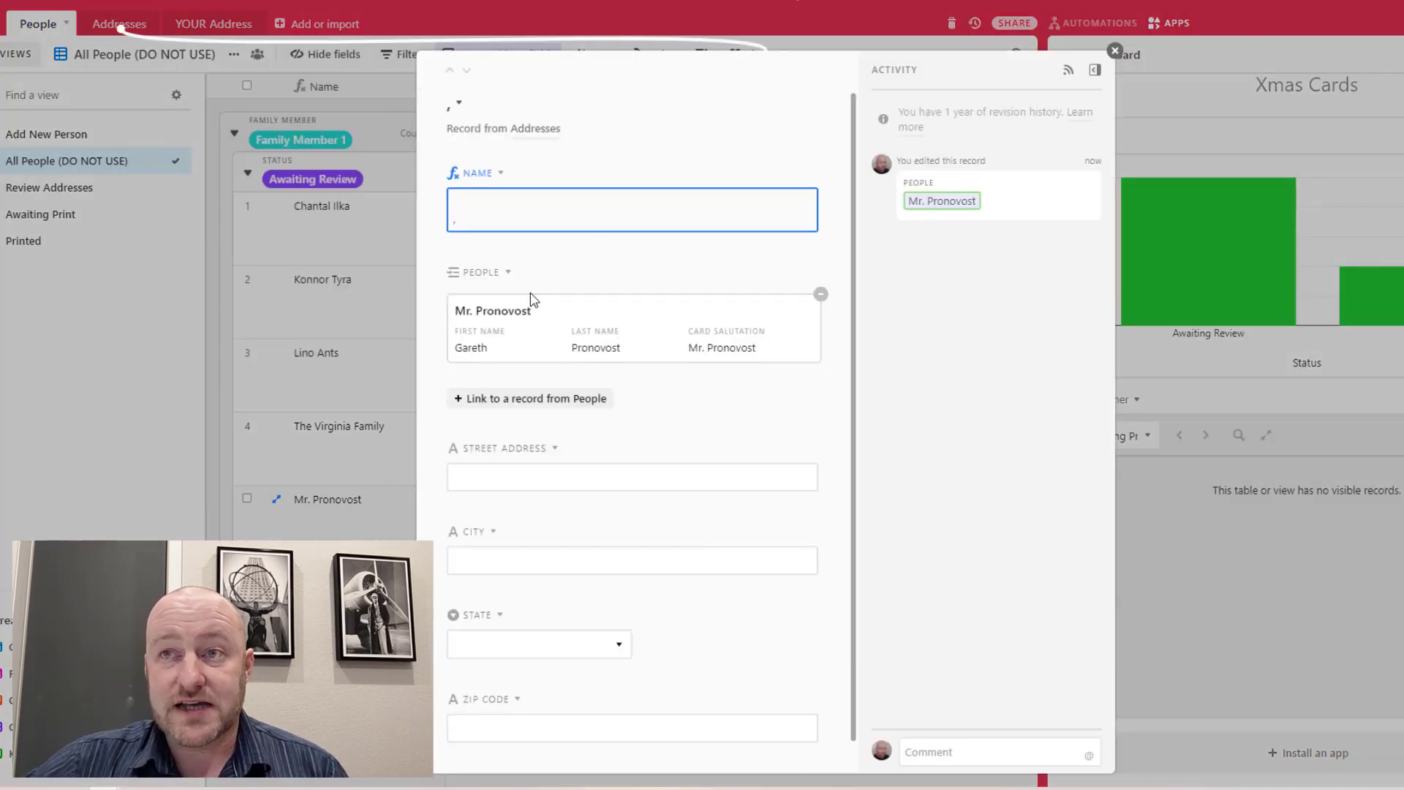
Enter the new person's street address, city, state and ZIP code, then close the record
click(567, 480)
key(Tab)
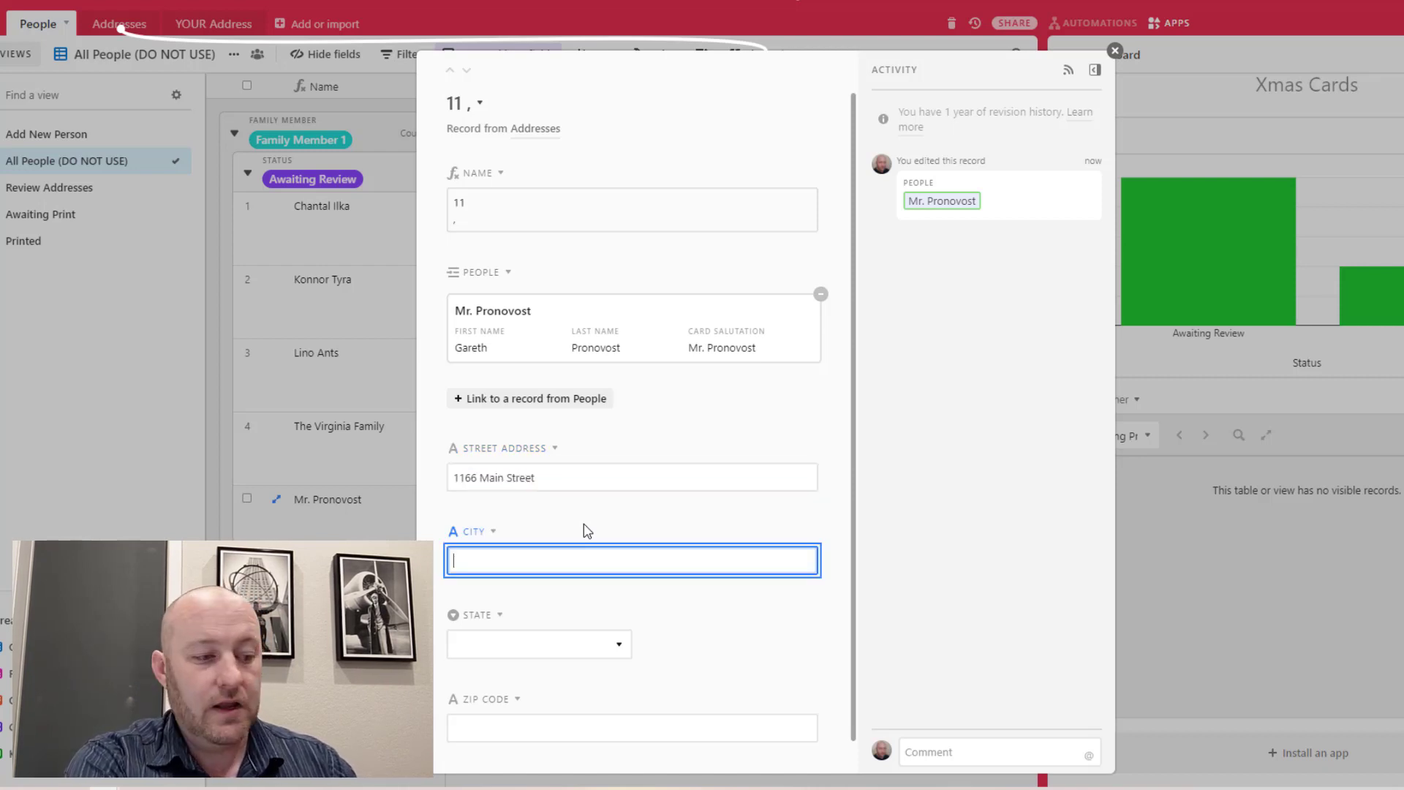
key(Tab)
text(CO)
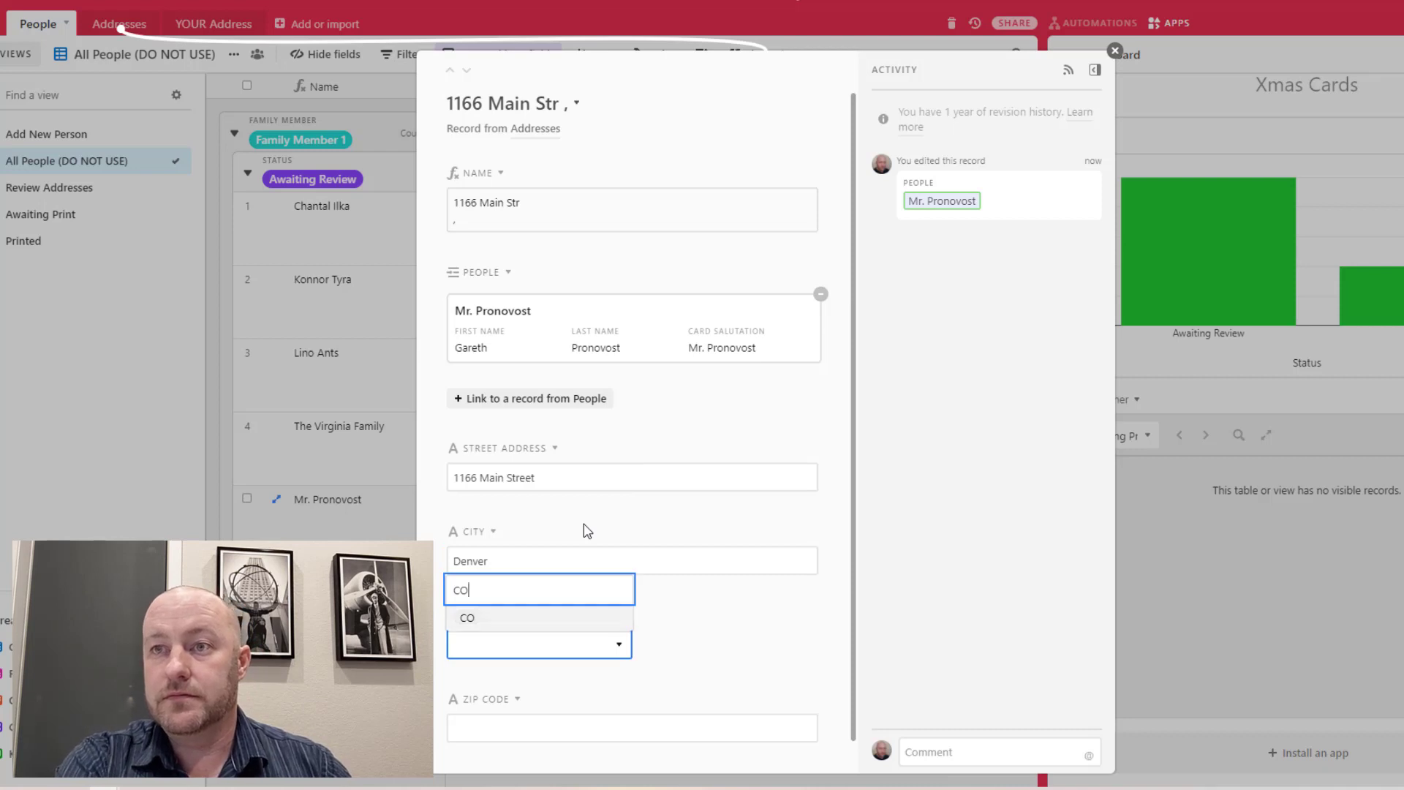
key(Return)
key(Tab)
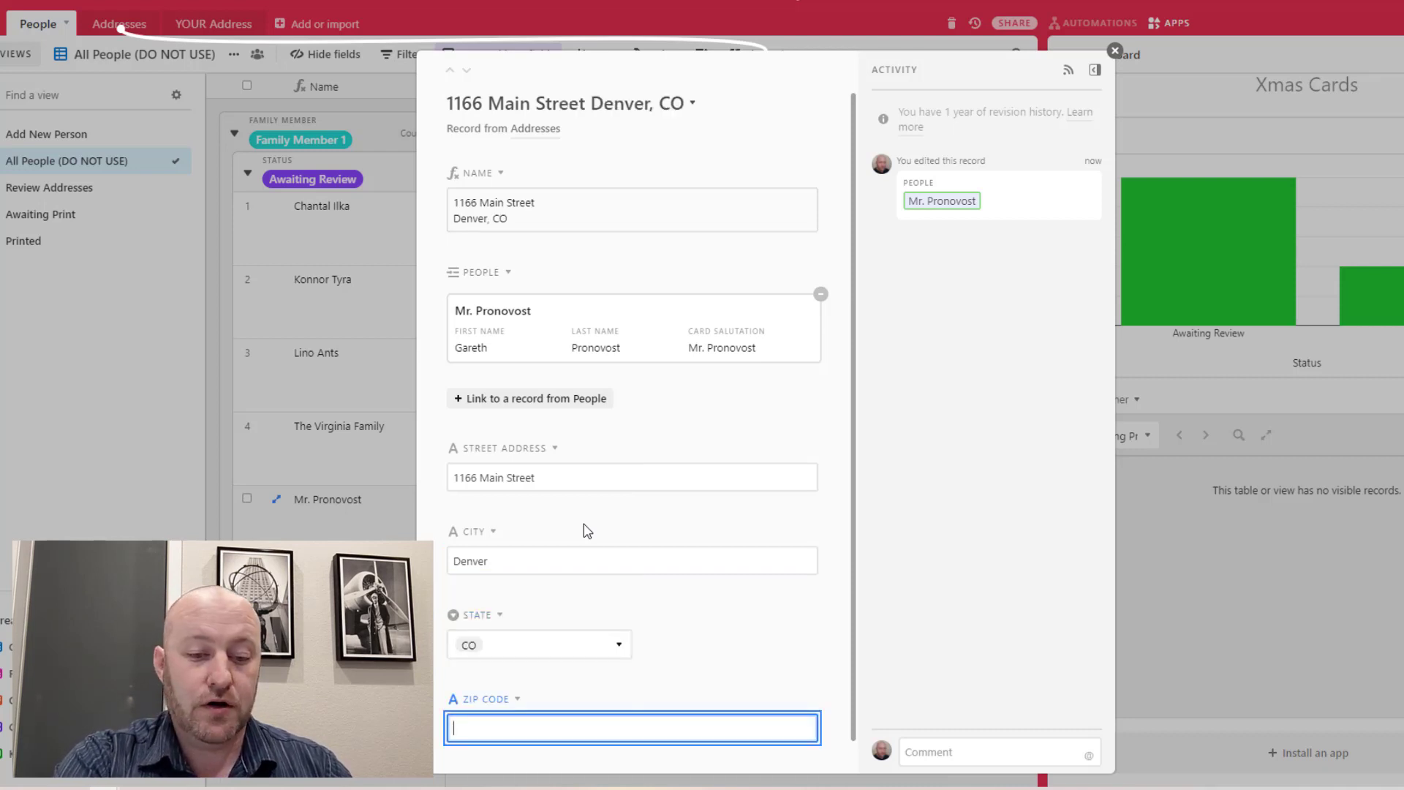
text(80000)
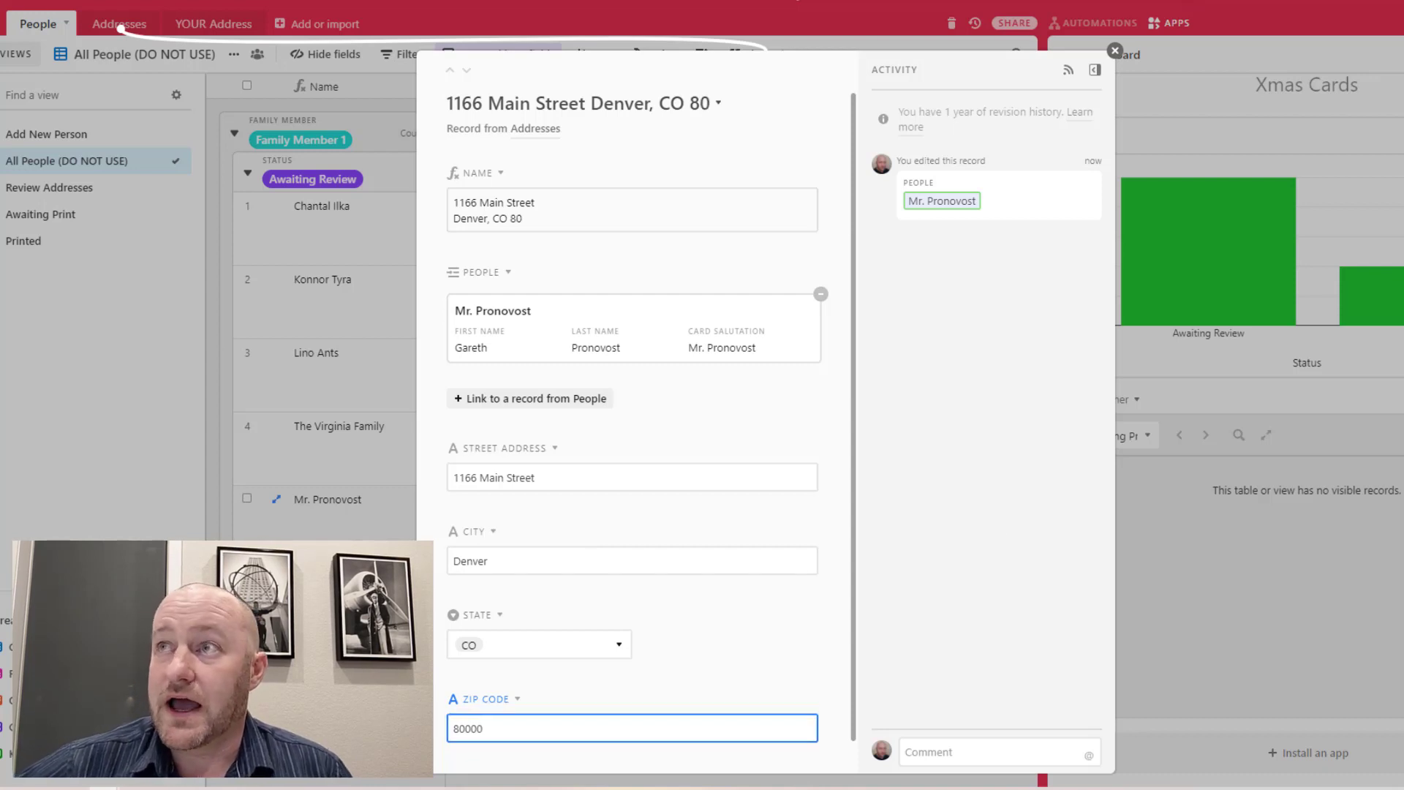
key(Escape)
click(717, 511)
key(Right)
key(Right)
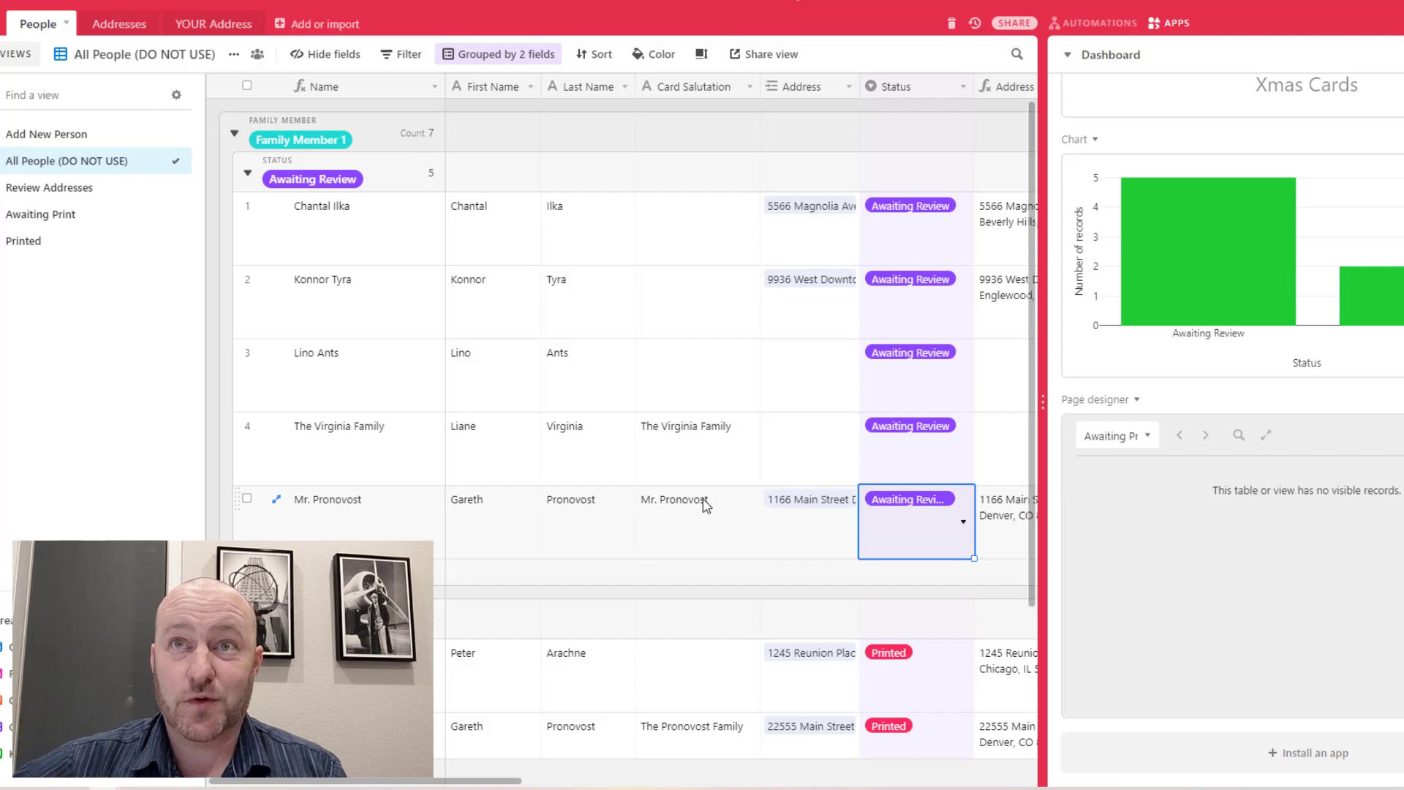
In the Review Addresses view, tick Mr. Pronovost's Address Confirmed checkbox
click(72, 195)
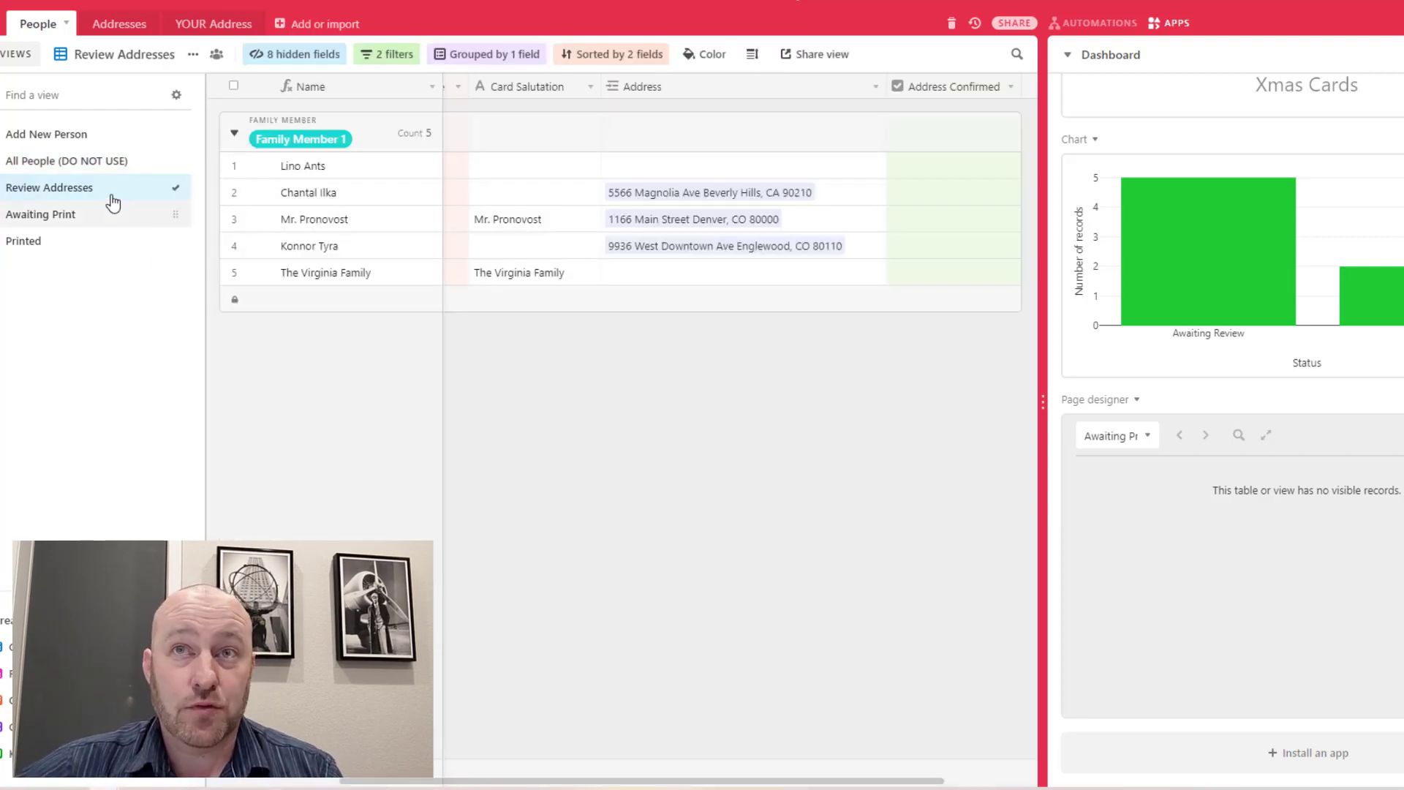
click(344, 198)
key(Right)
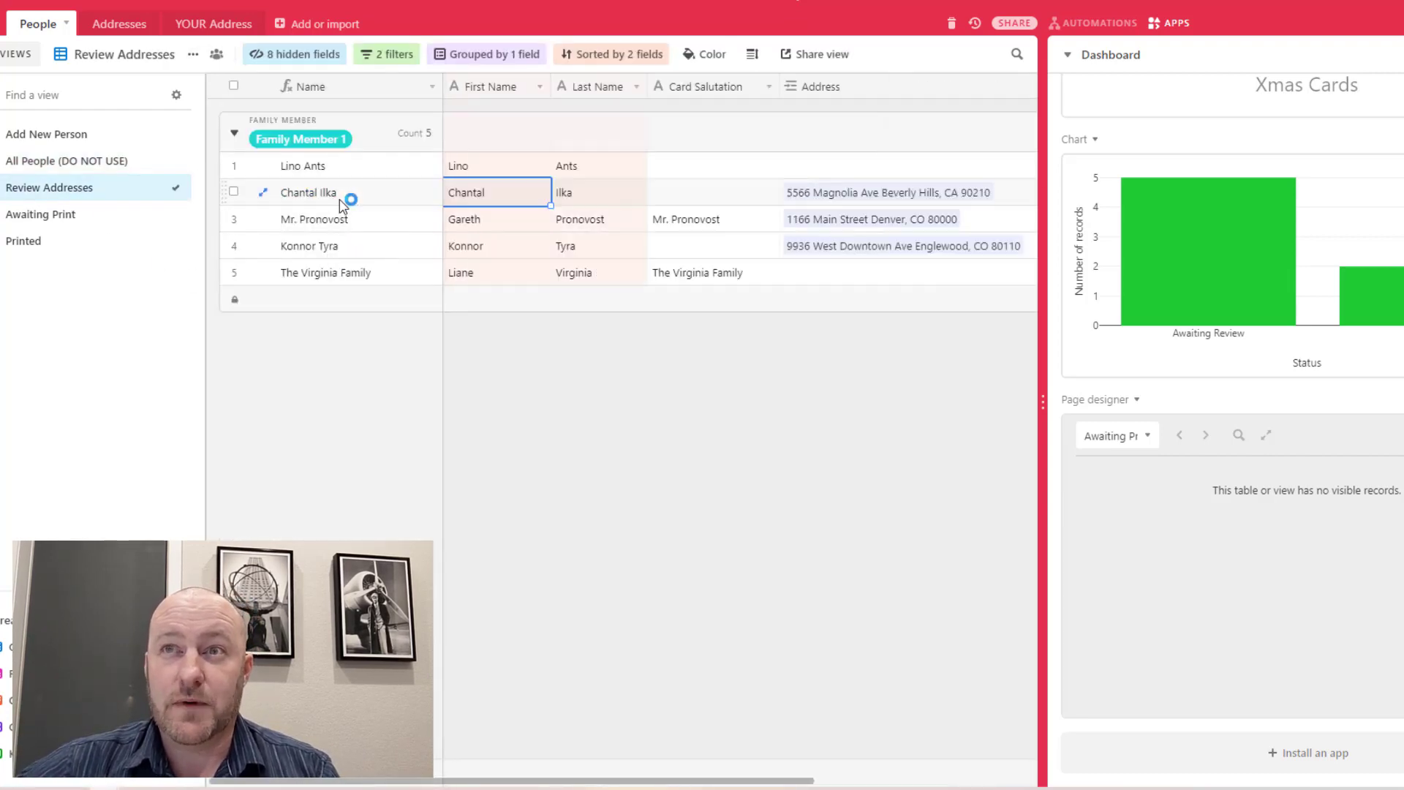
key(Down)
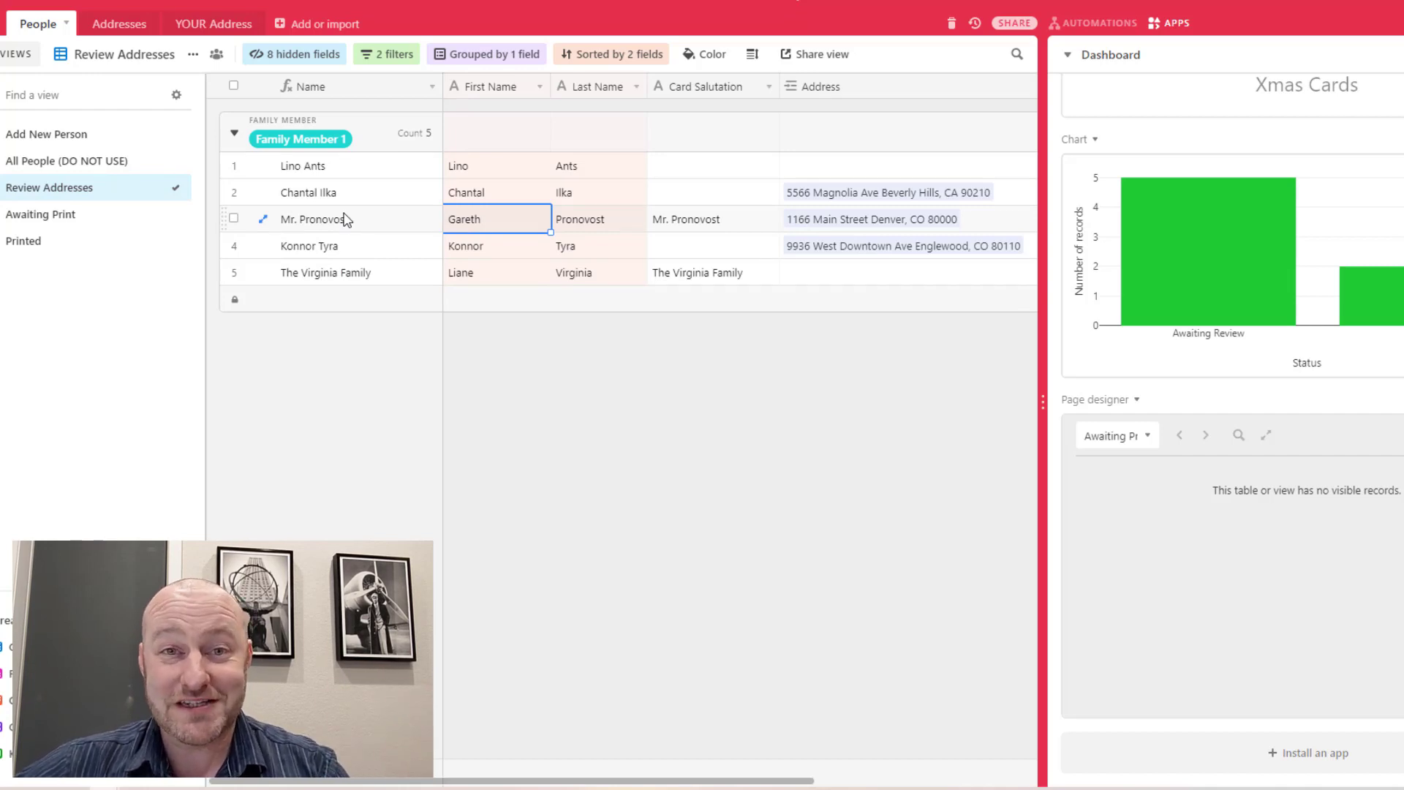
key(Right)
key(Right)
key(Right)
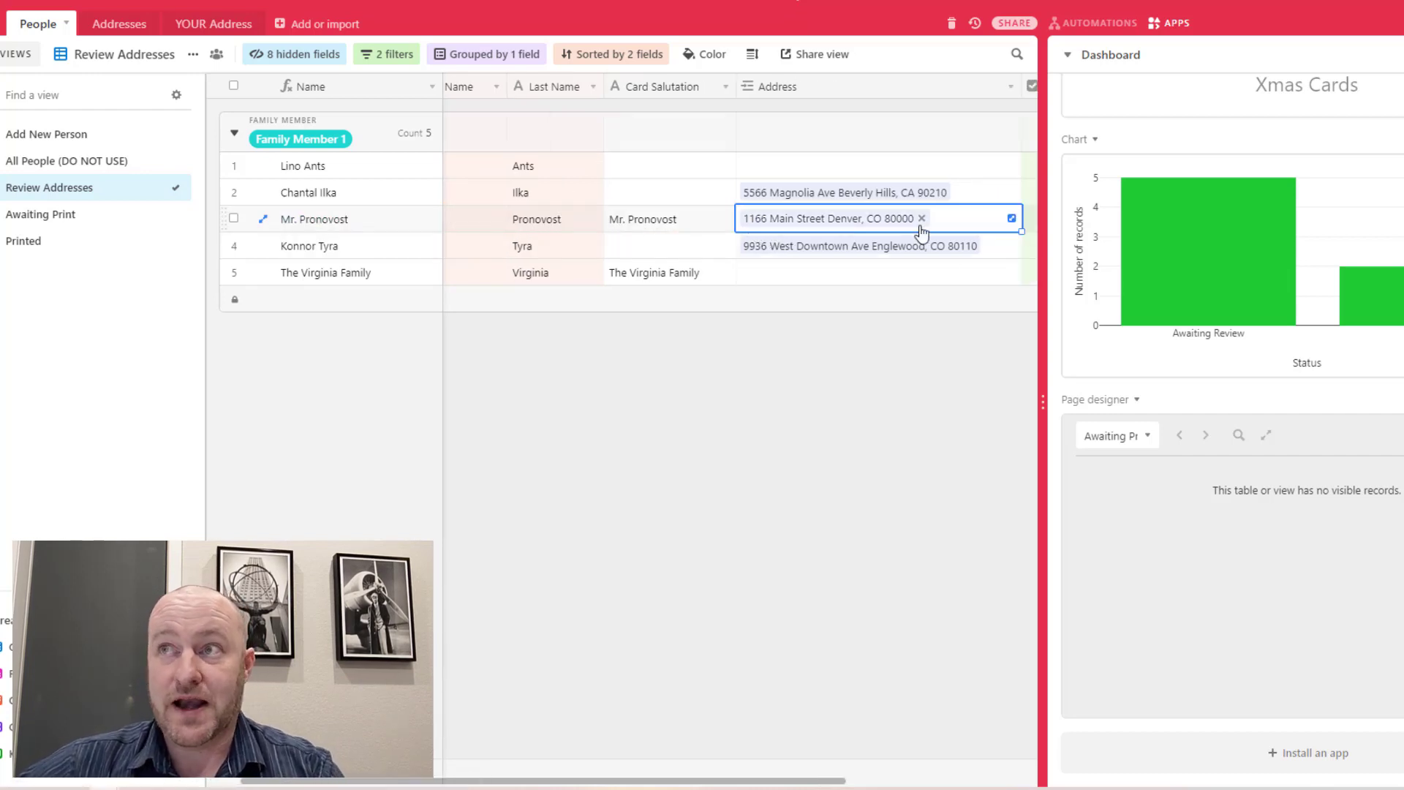
key(Right)
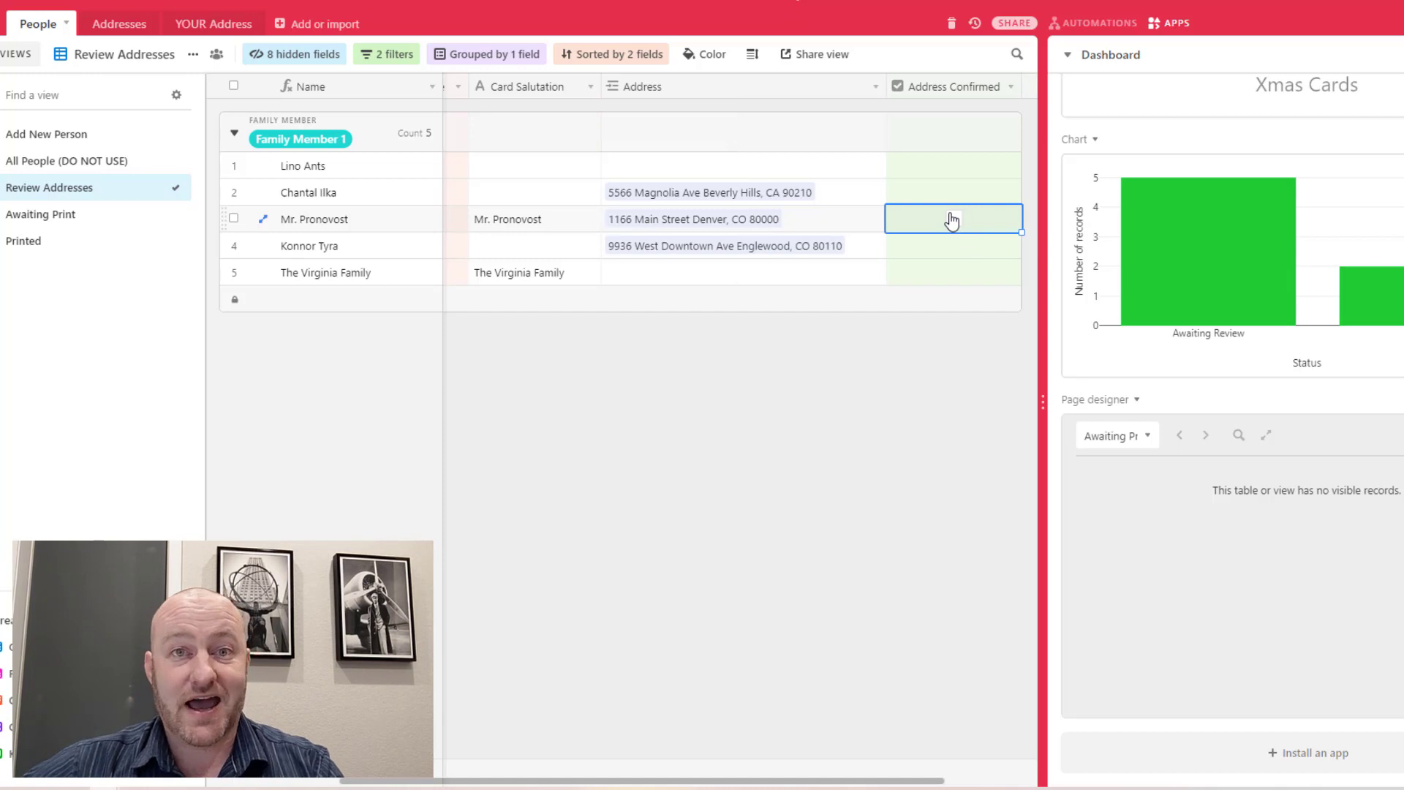
click(951, 221)
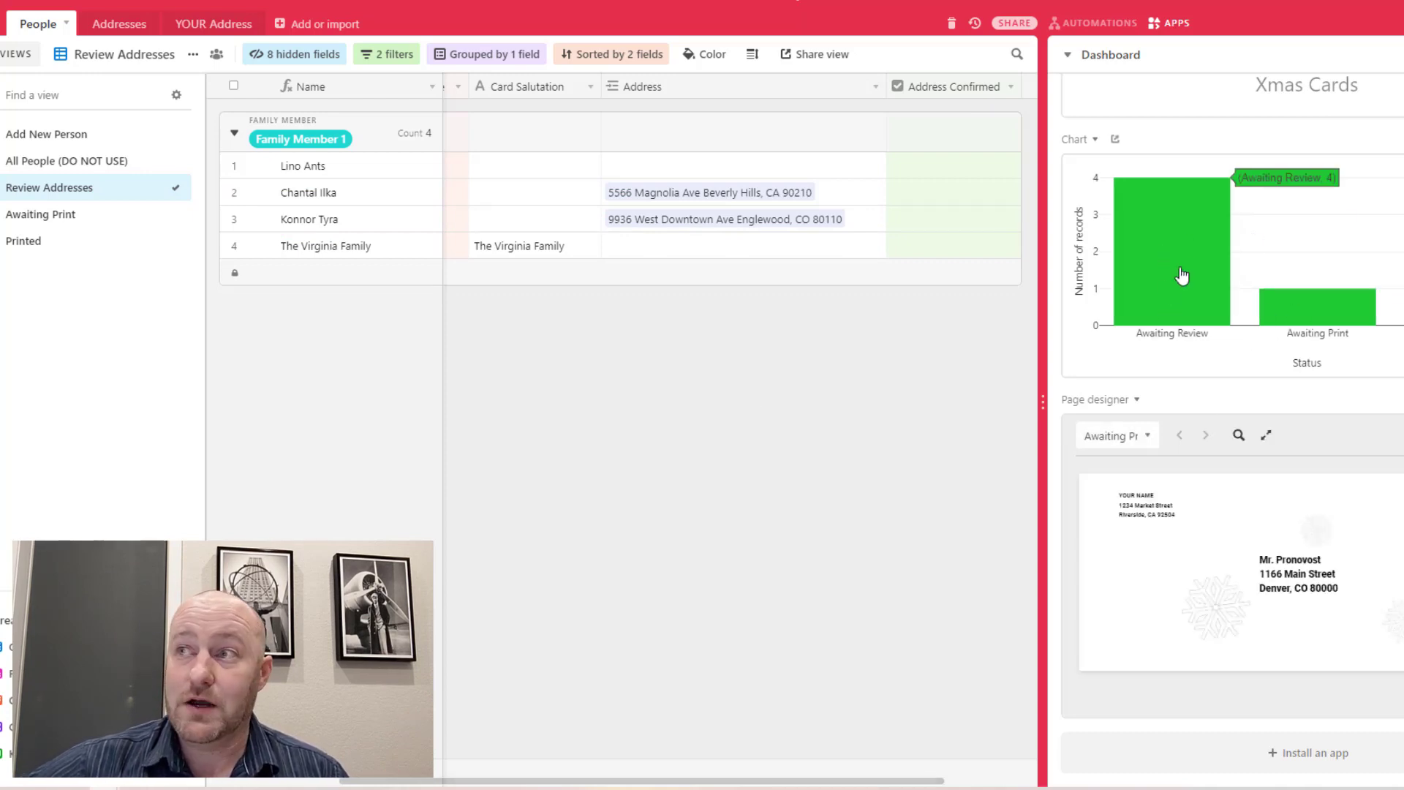
mouse_move(1175, 233)
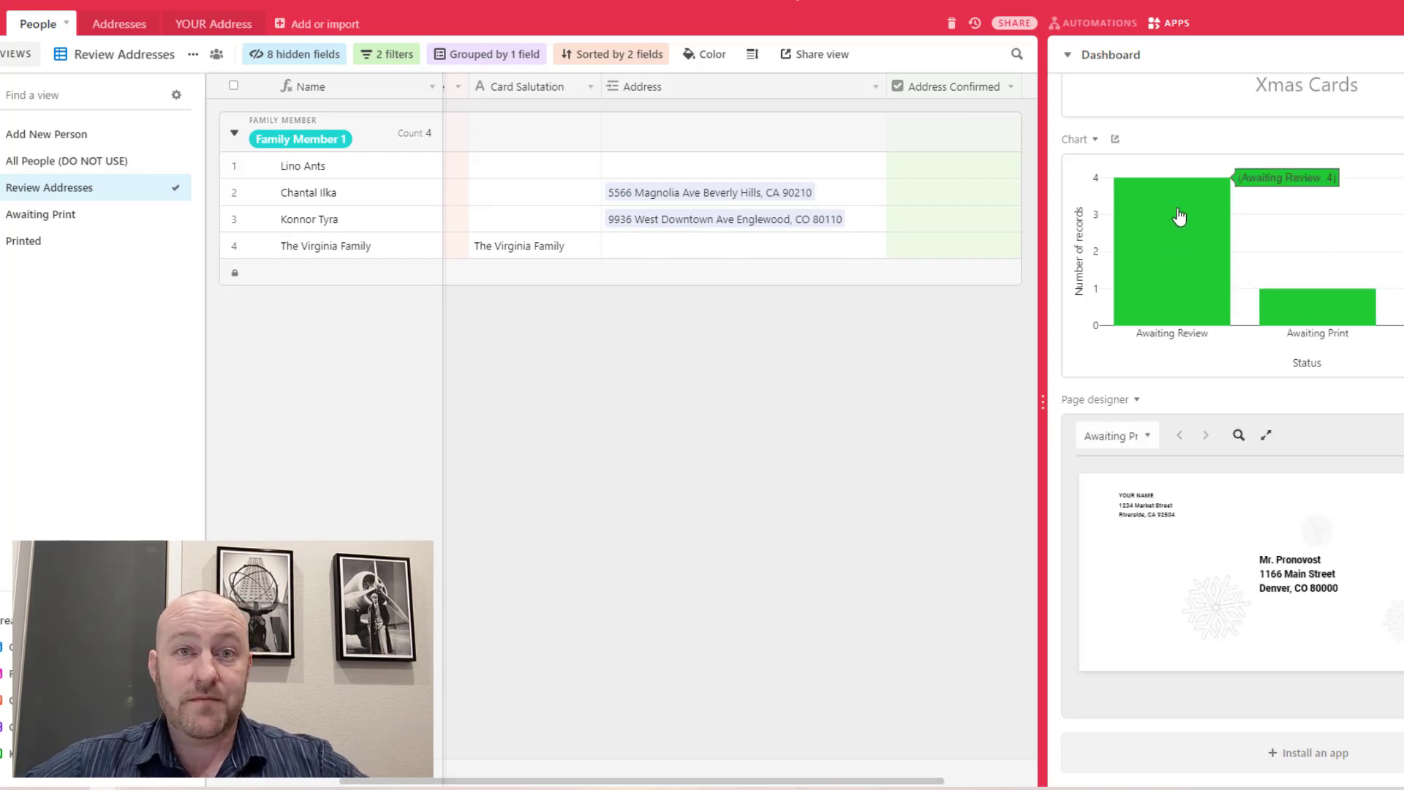
mouse_move(1351, 322)
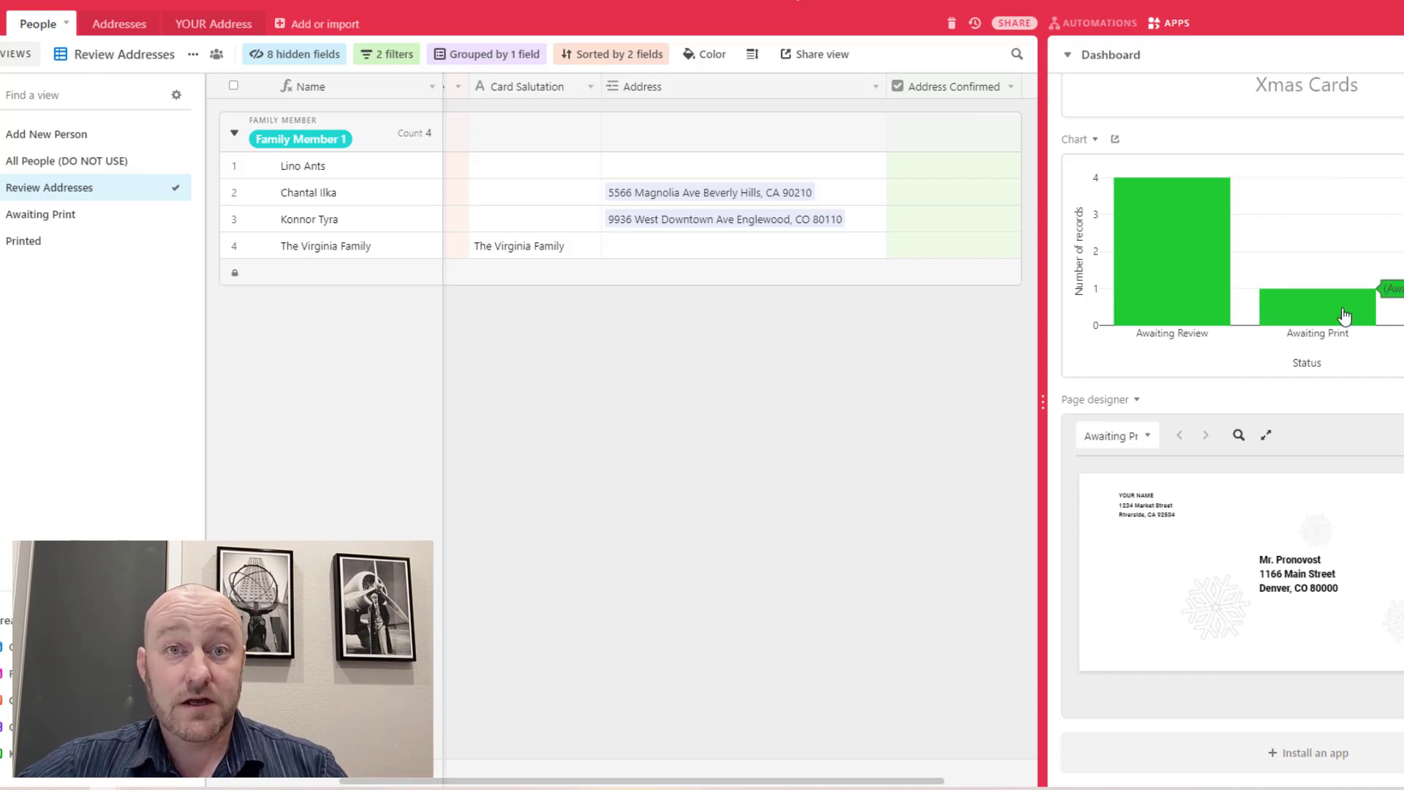
click(82, 221)
click(394, 167)
key(Right)
key(Right)
key(Right)
key(Right)
key(Right)
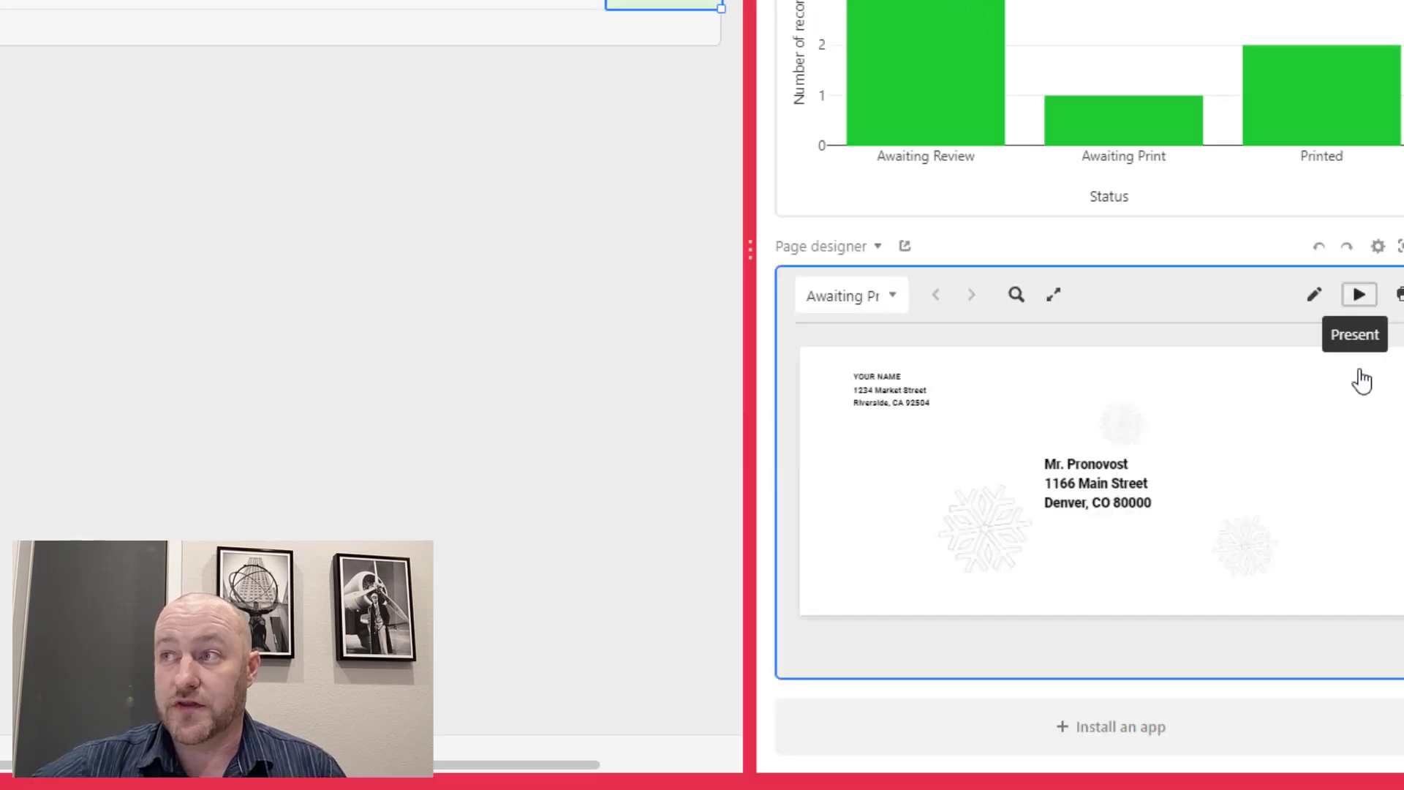
click(1312, 348)
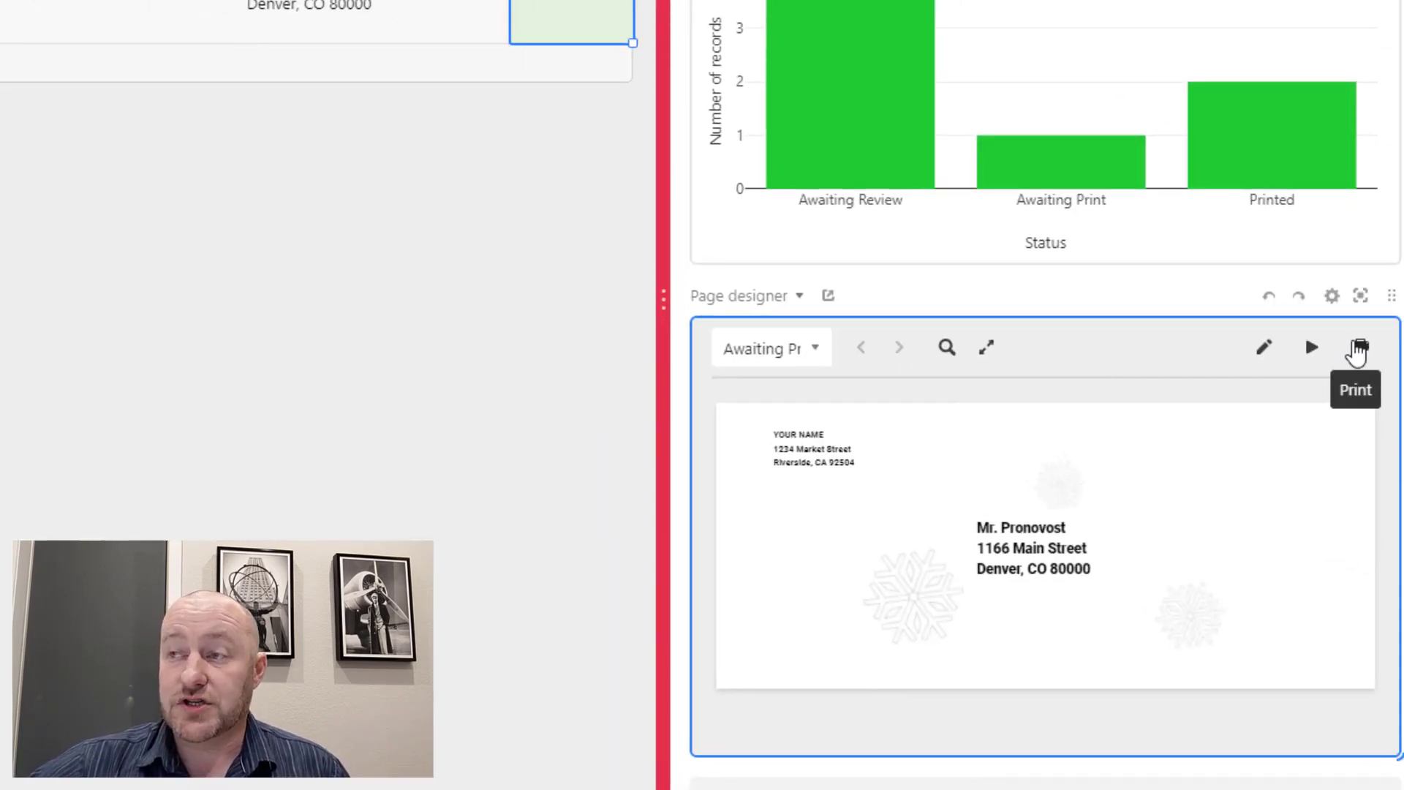
Print Mr. Pronovost's envelope from the Page designer app
click(1358, 348)
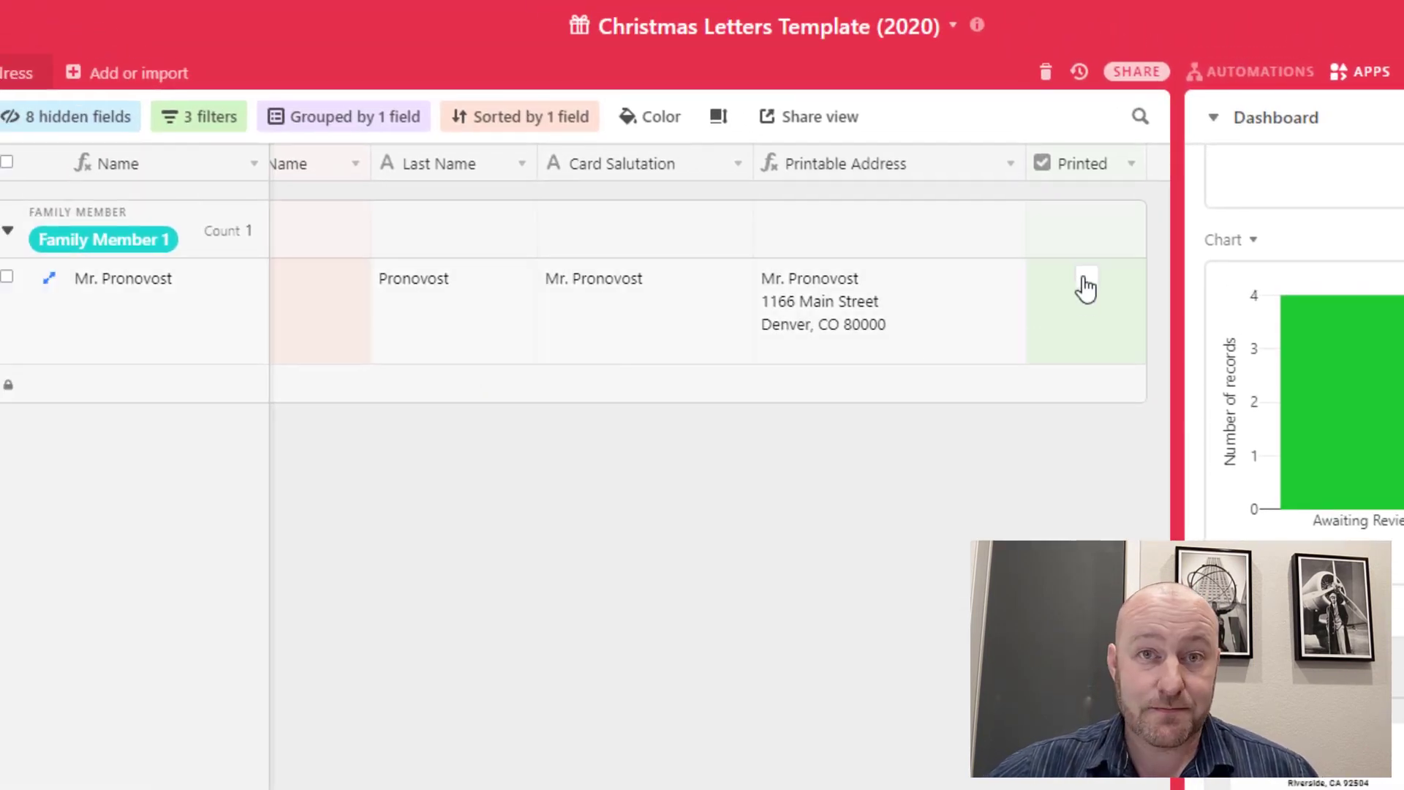
Mark Mr. Pronovost as Printed and check the chart now shows 3 Printed
click(1085, 281)
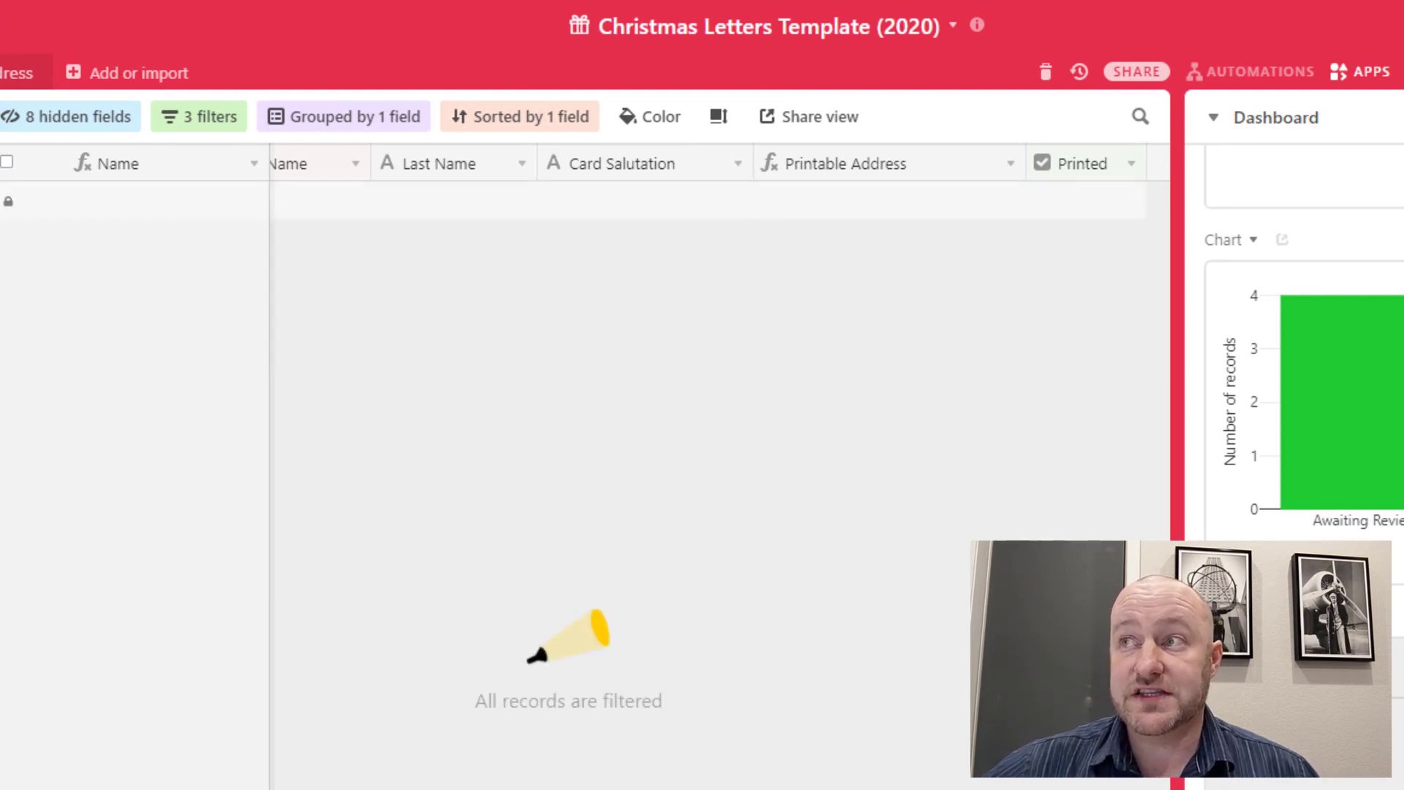
mouse_move(1064, 488)
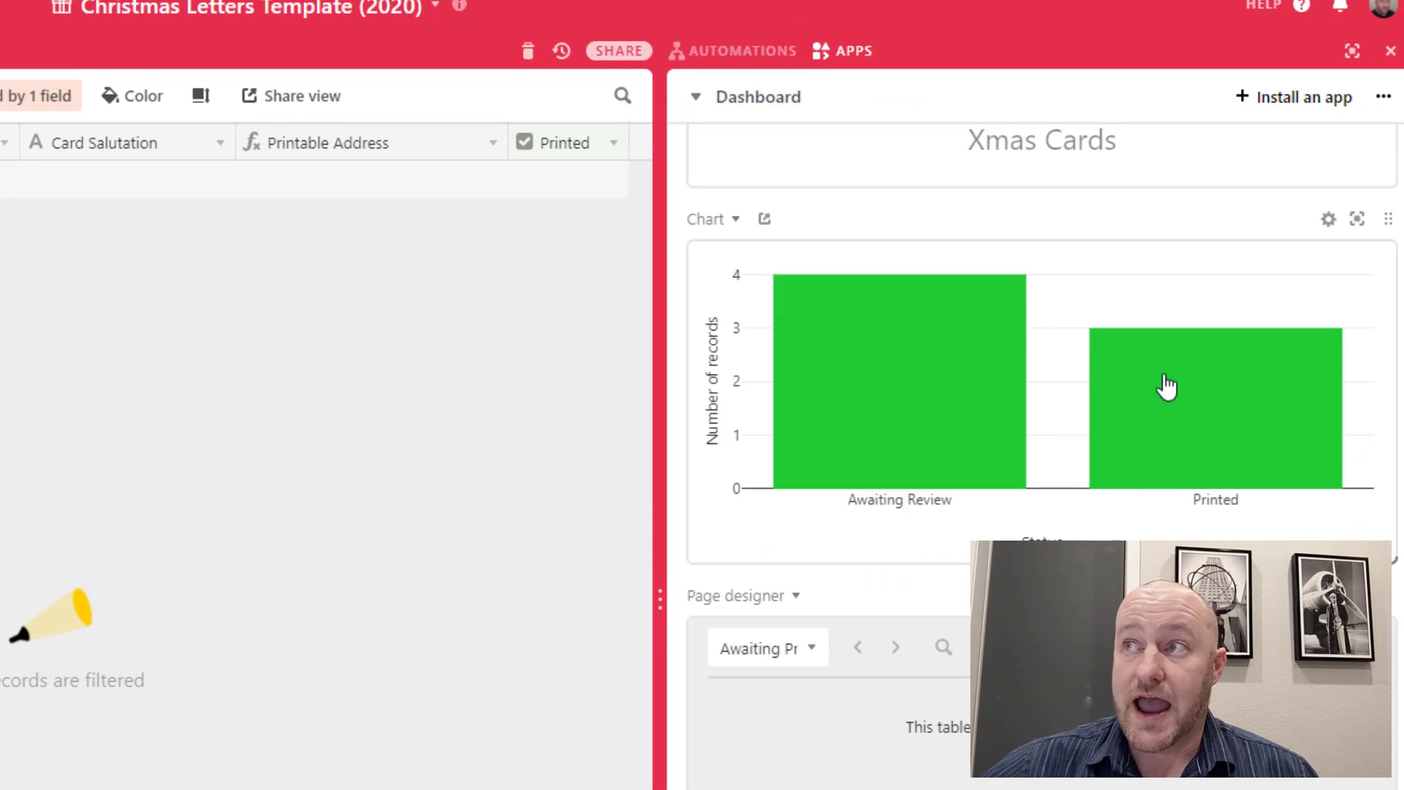
mouse_move(1200, 397)
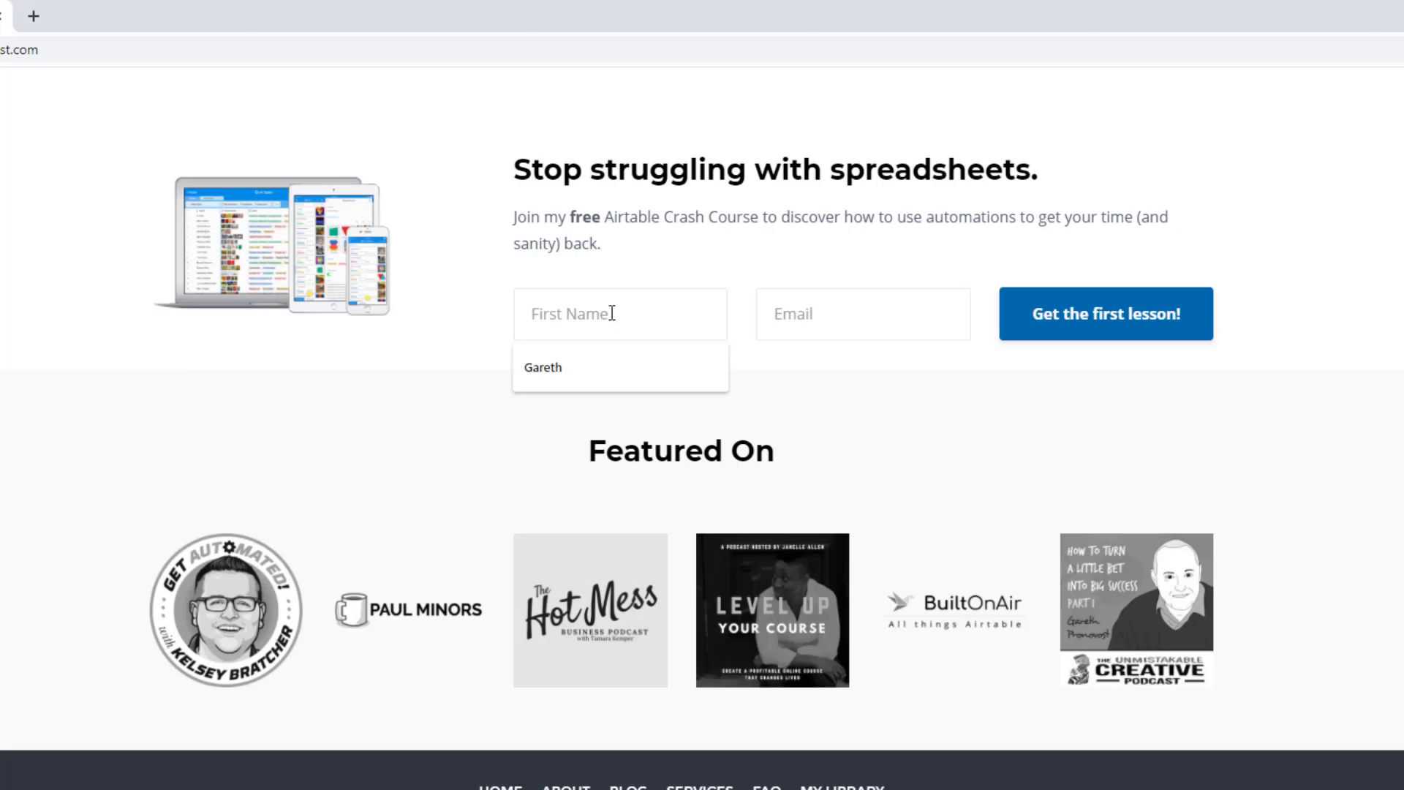
Fill the crash-course sign-up form with a first name and the suggested e-mail address
text(Gareth)
key(Tab)
text(garet)
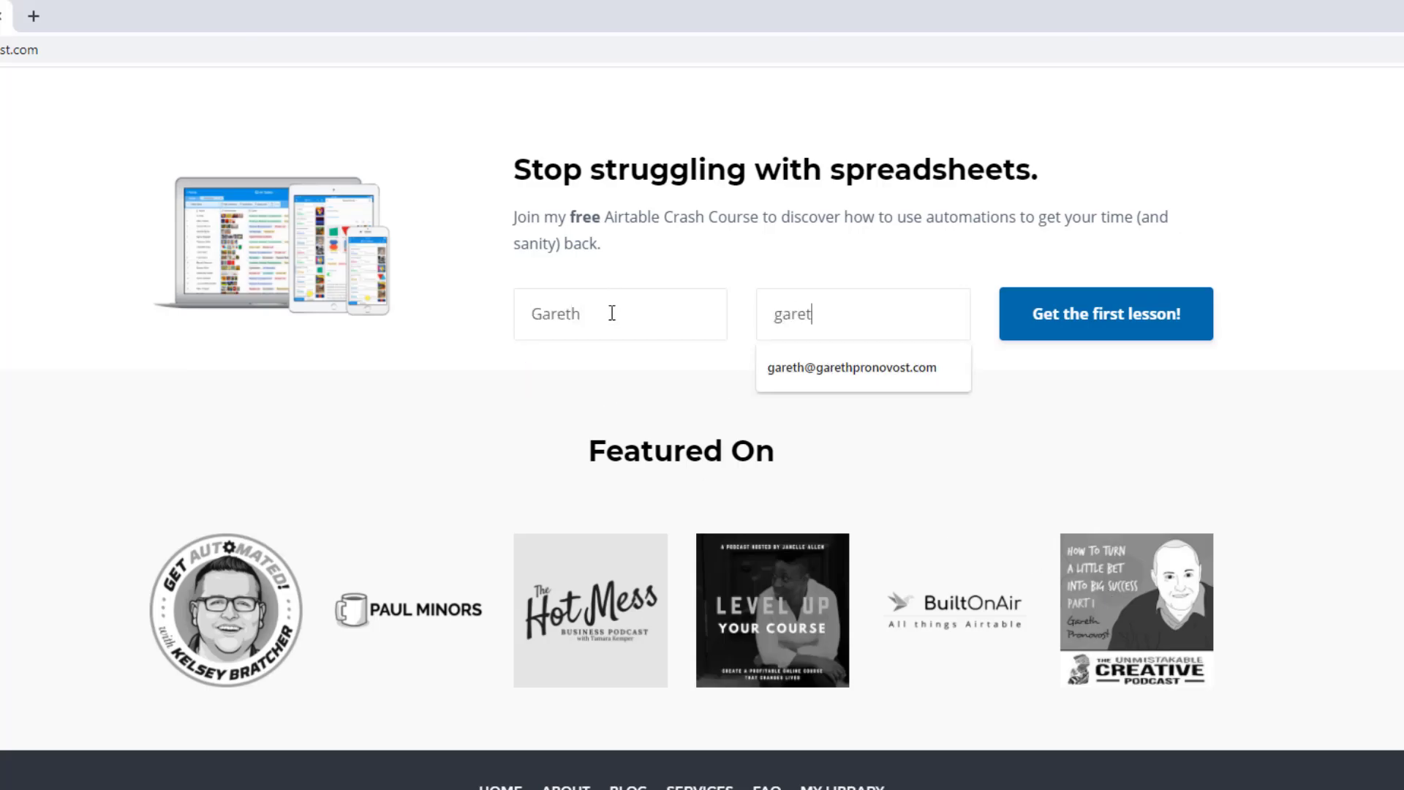
key(Down)
key(Return)
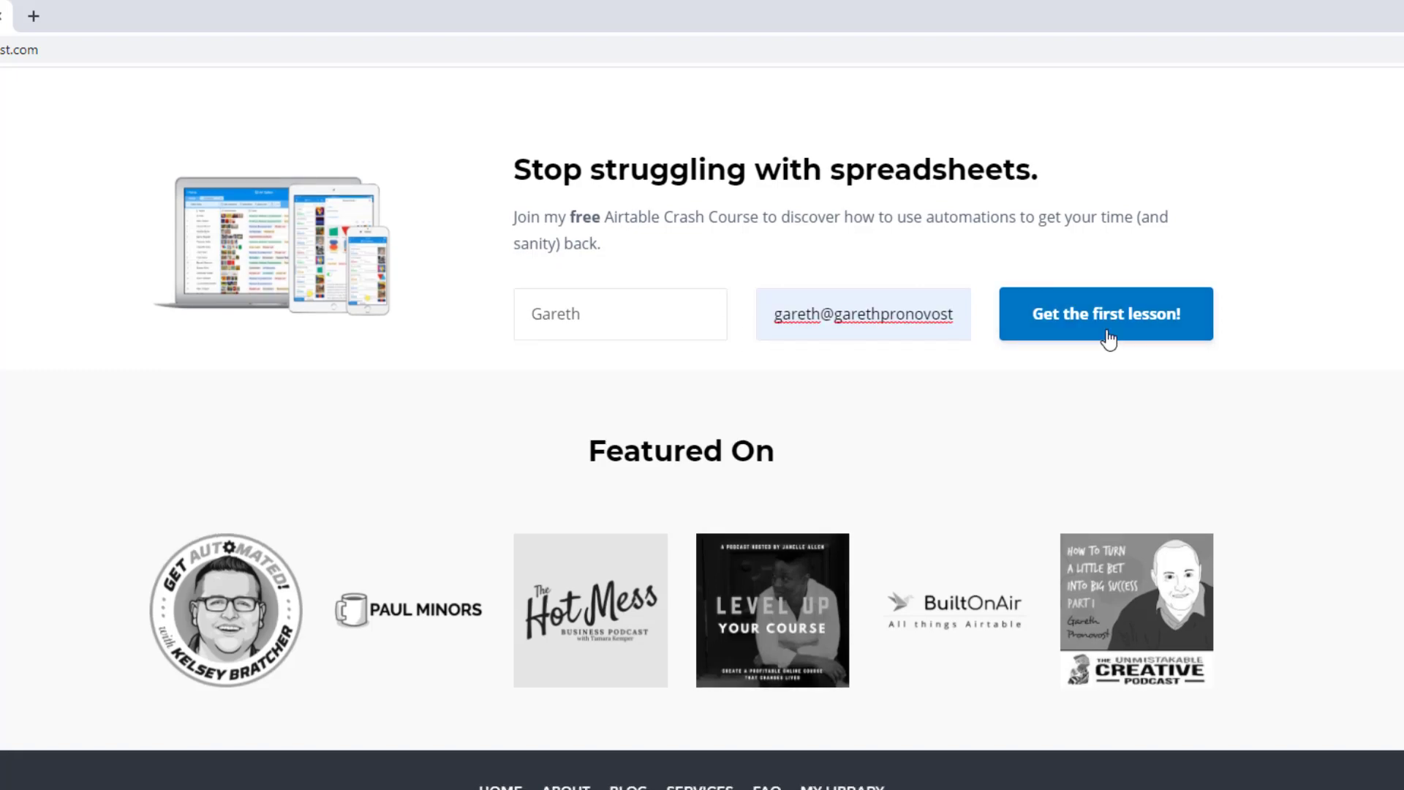
Go to the Services page and scroll down to the three support option cards
scroll(1109, 340, up, 20)
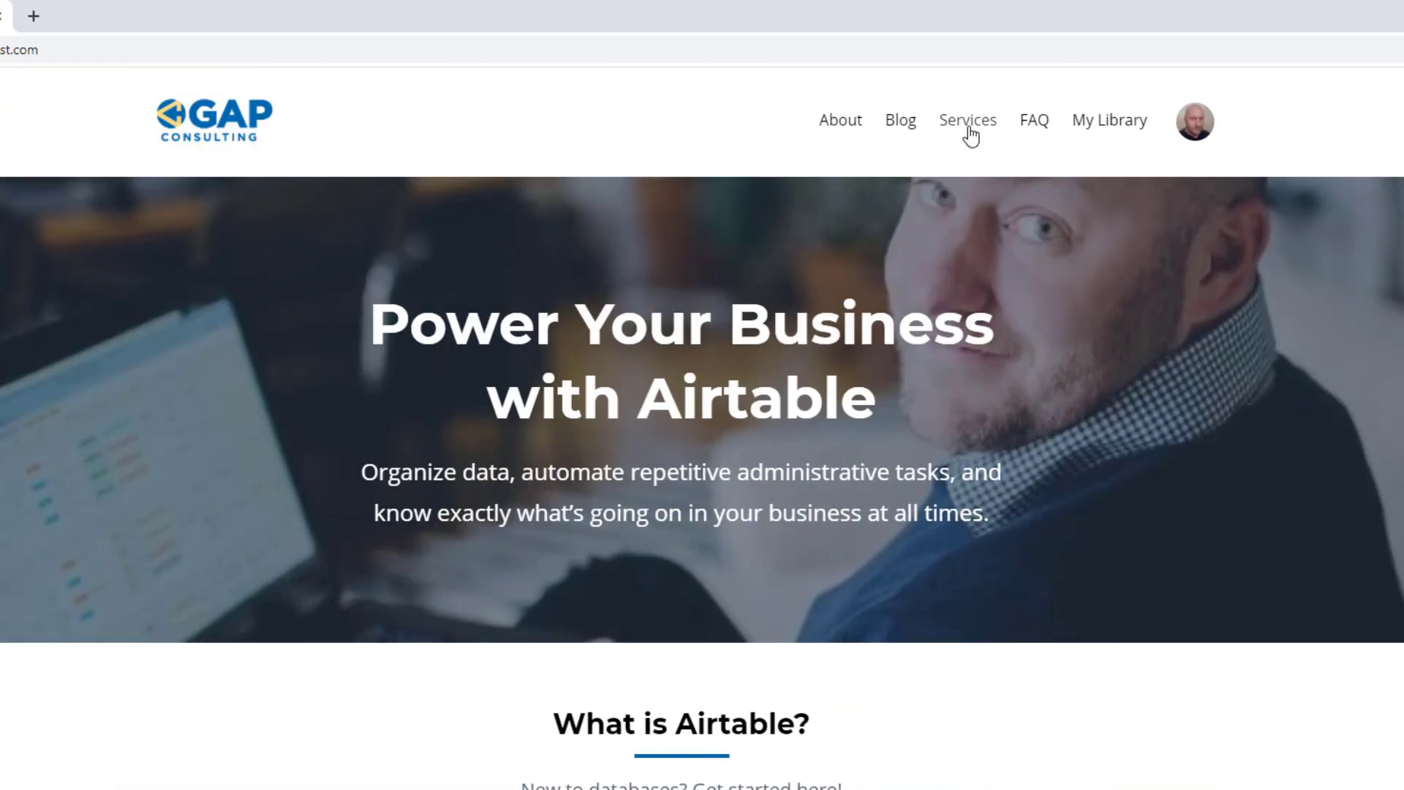
click(970, 135)
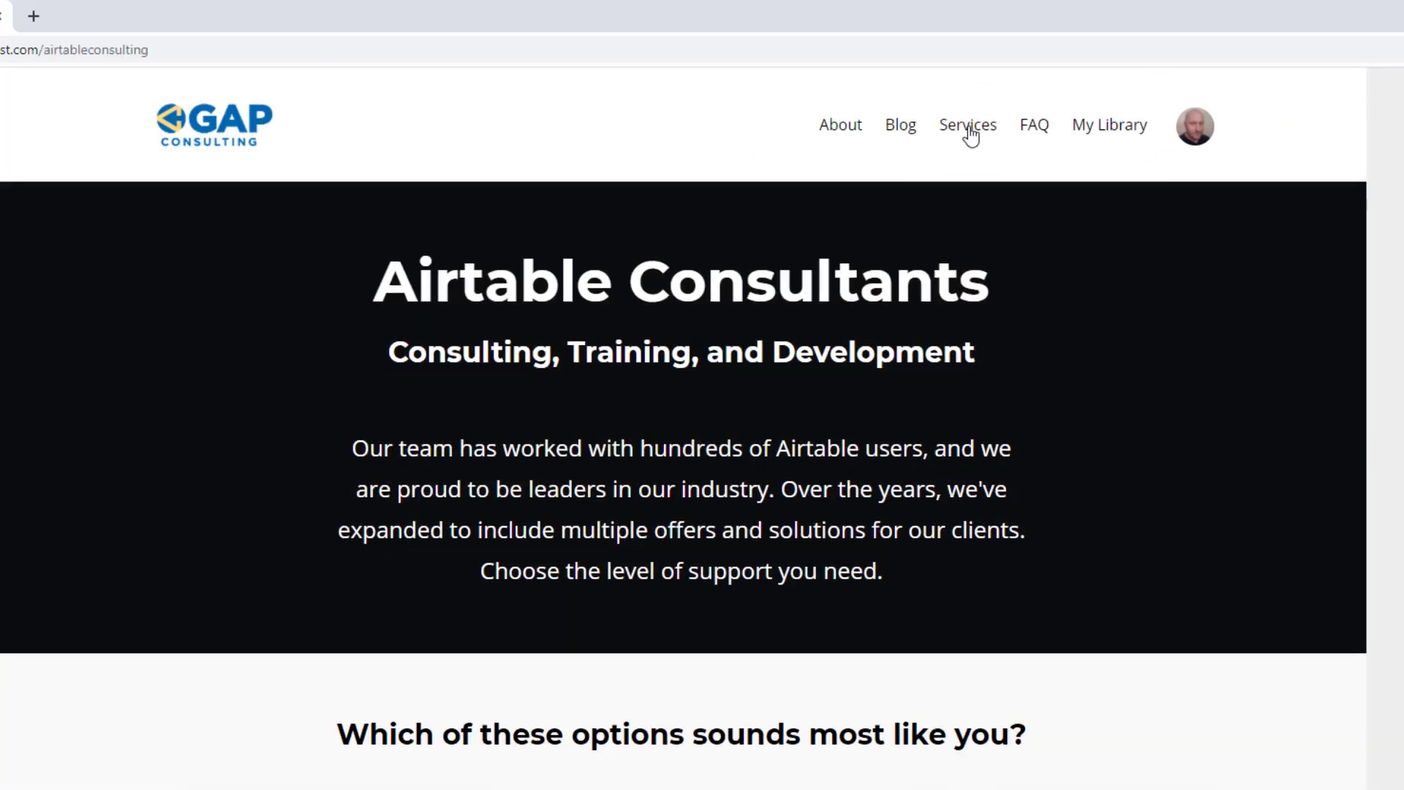
scroll(519, 488, down, 5)
scroll(519, 488, down, 5)
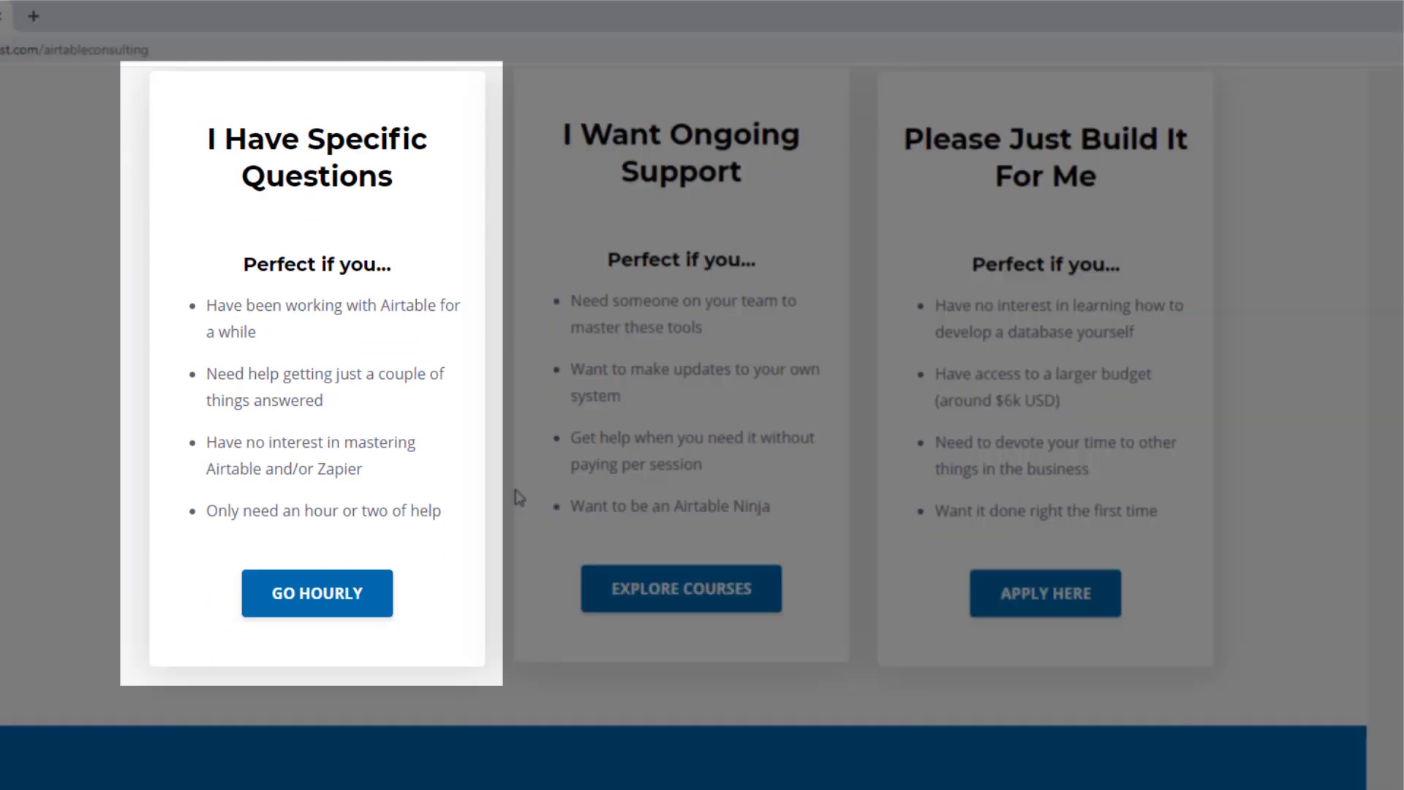